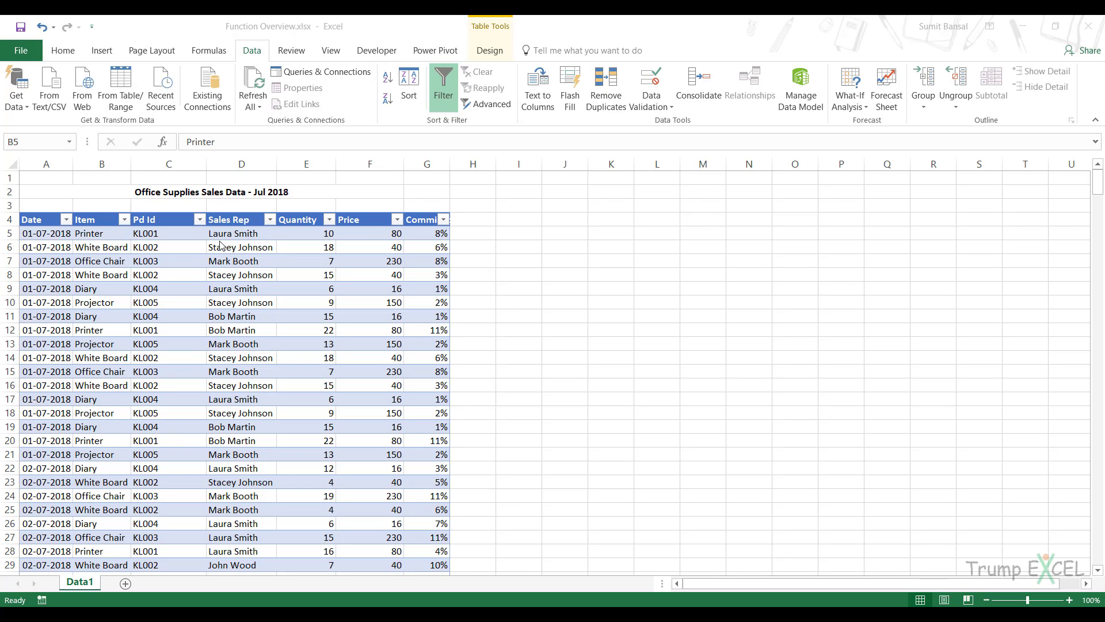
Load the office supplies sales table into the Query Editor as a new query from the table
left_click(129, 90)
left_click(129, 93)
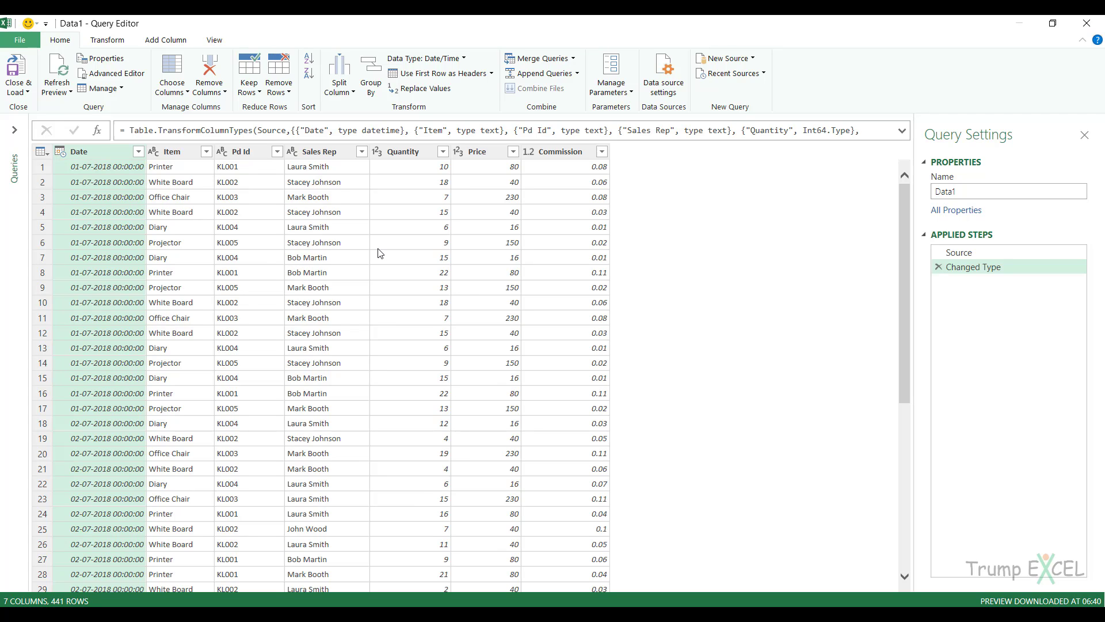
Transform the Sales Rep column in place by extracting the text before a space delimiter
left_click(107, 41)
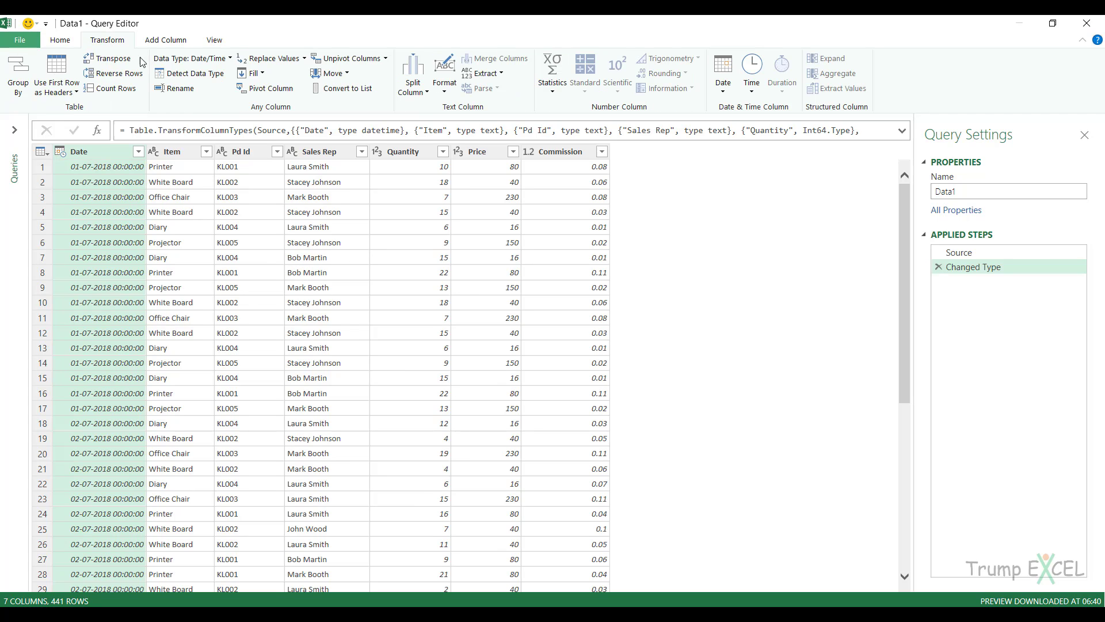
left_click(503, 76)
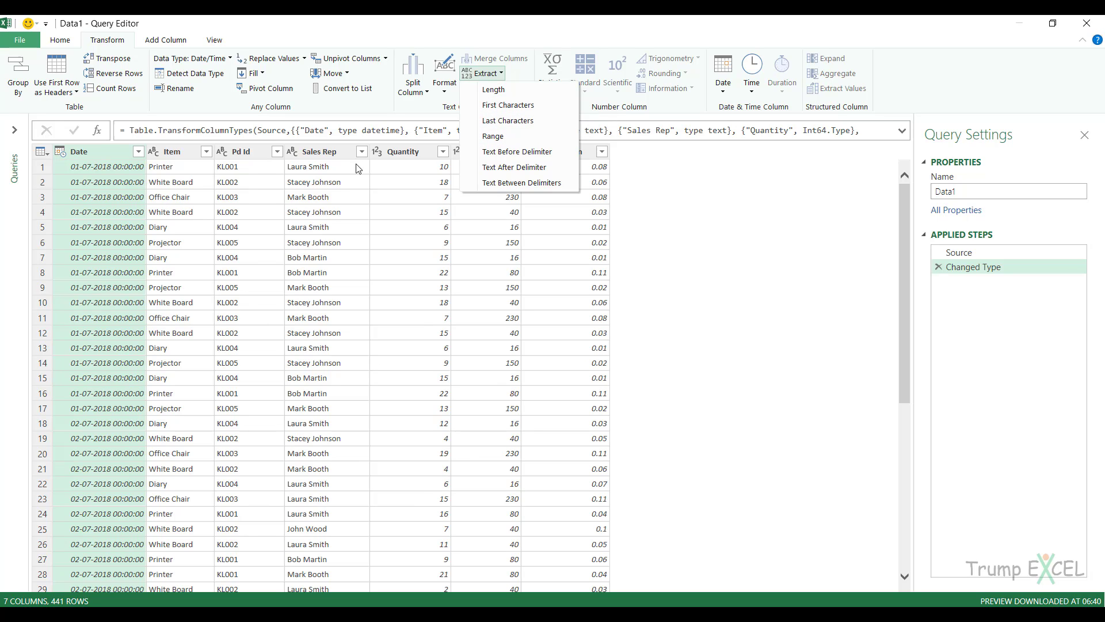
left_click(329, 154)
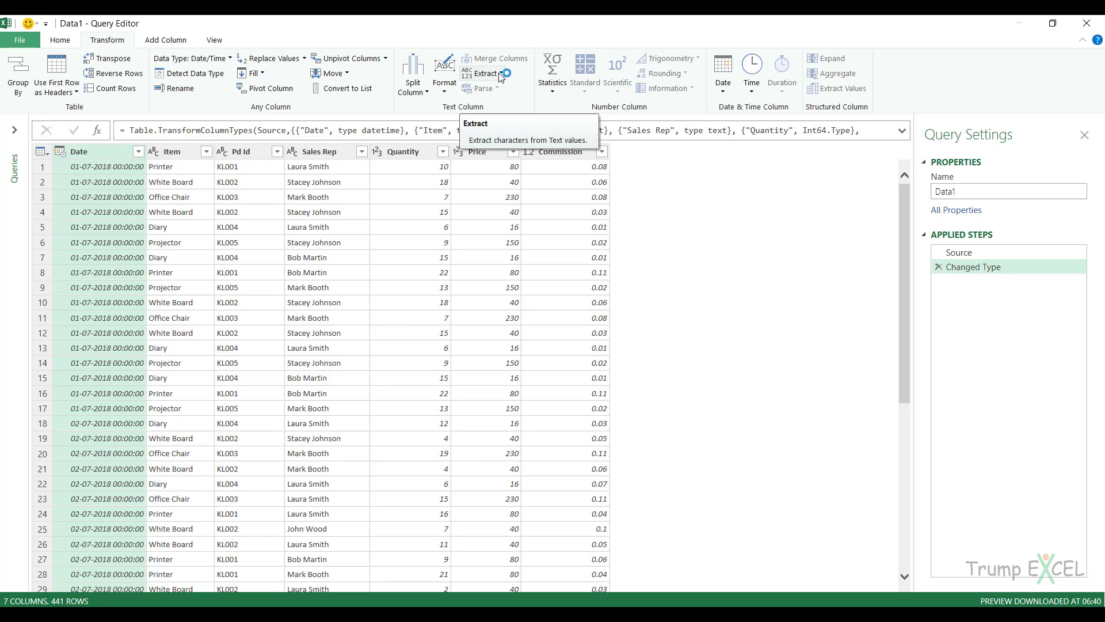
left_click(329, 153)
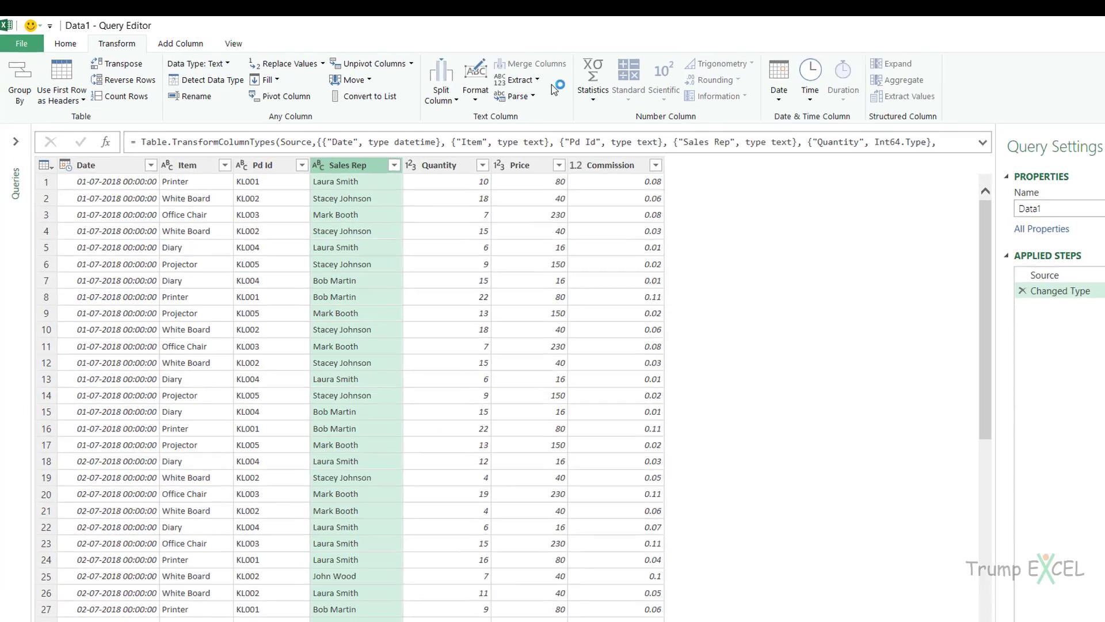
left_click(493, 73)
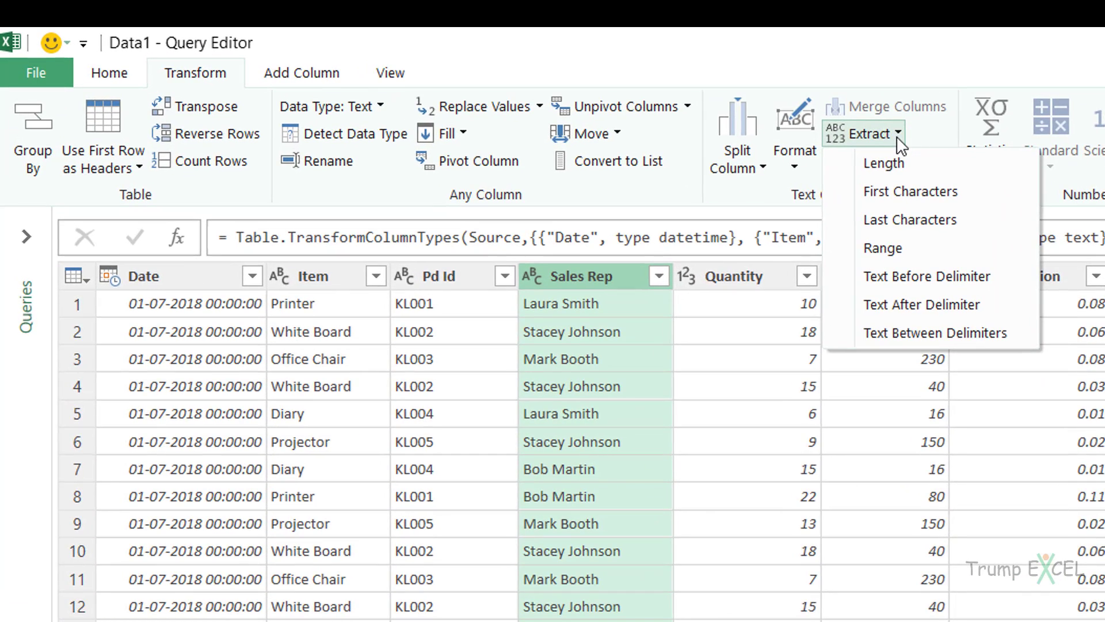
left_click(902, 278)
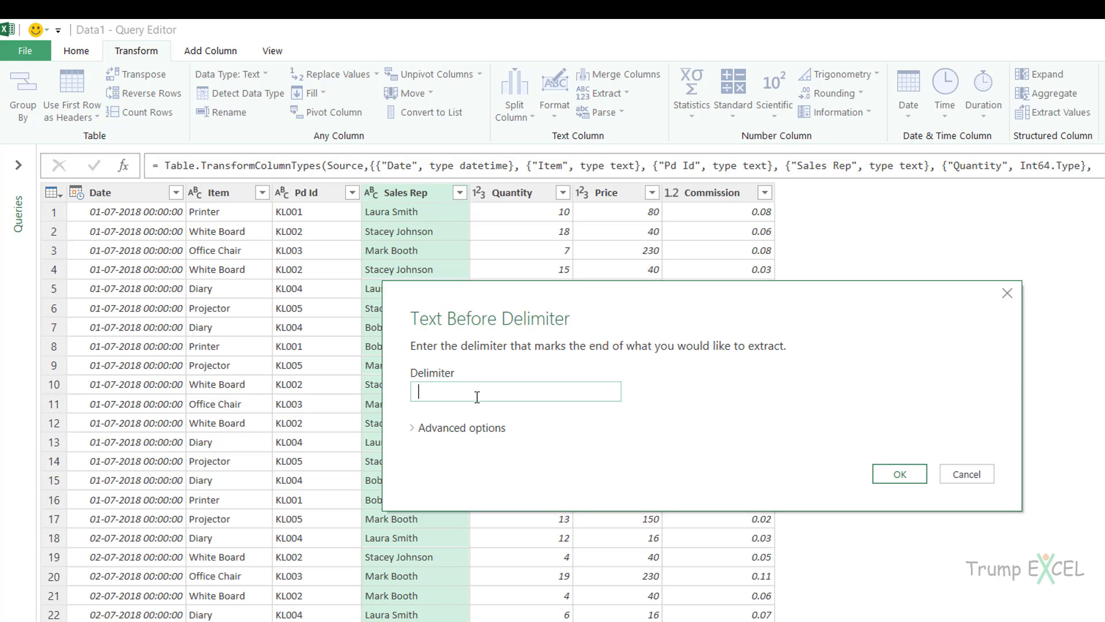
left_click(886, 472)
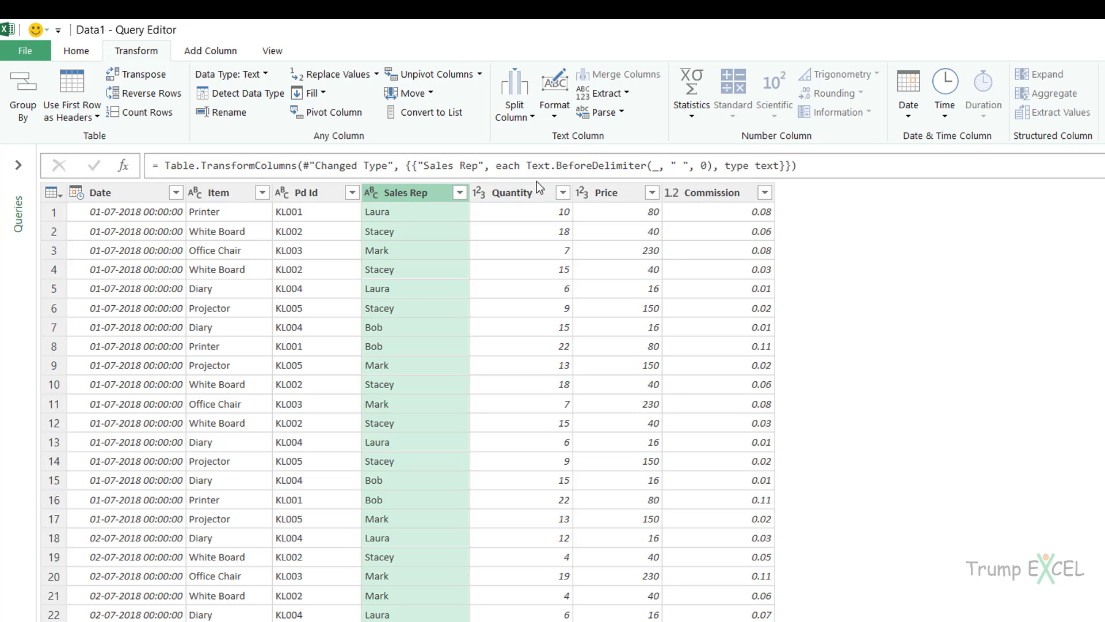
Copy the Text.BeforeDelimiter(_, " ", 0) expression from the expanded formula and delete the delimiter extraction from the applied steps
left_click(1103, 165)
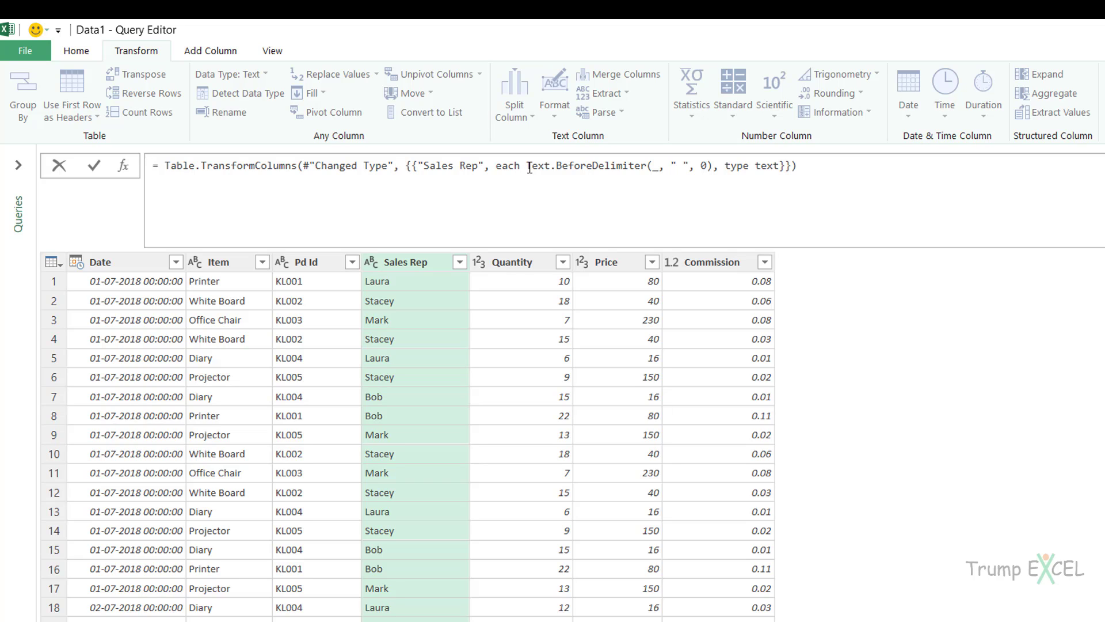
left_click_drag(528, 167, 716, 167)
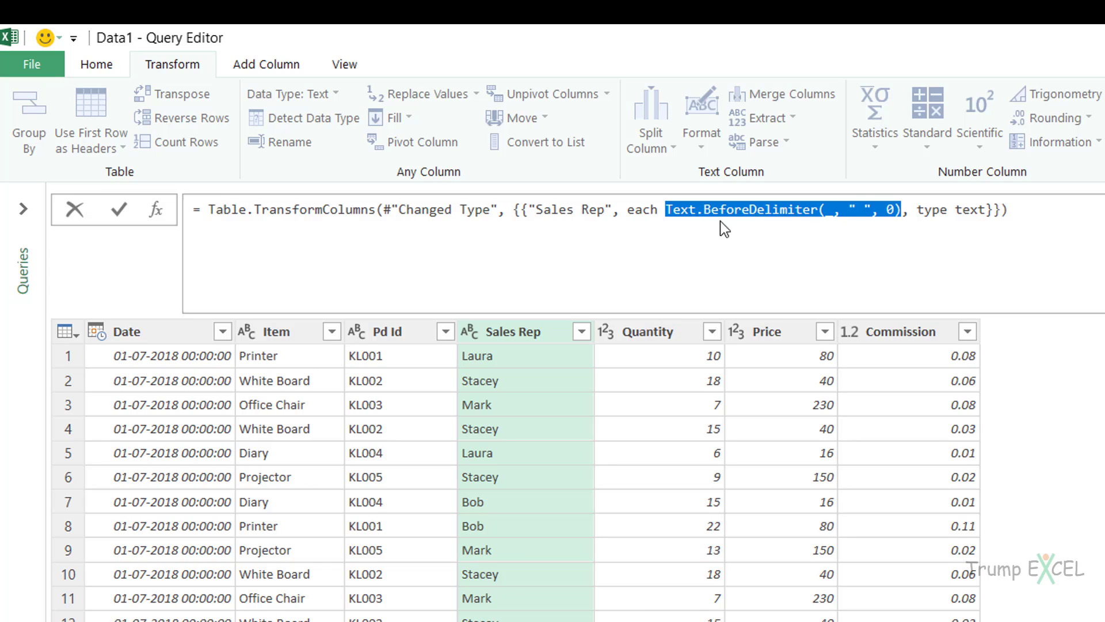
left_click(829, 230)
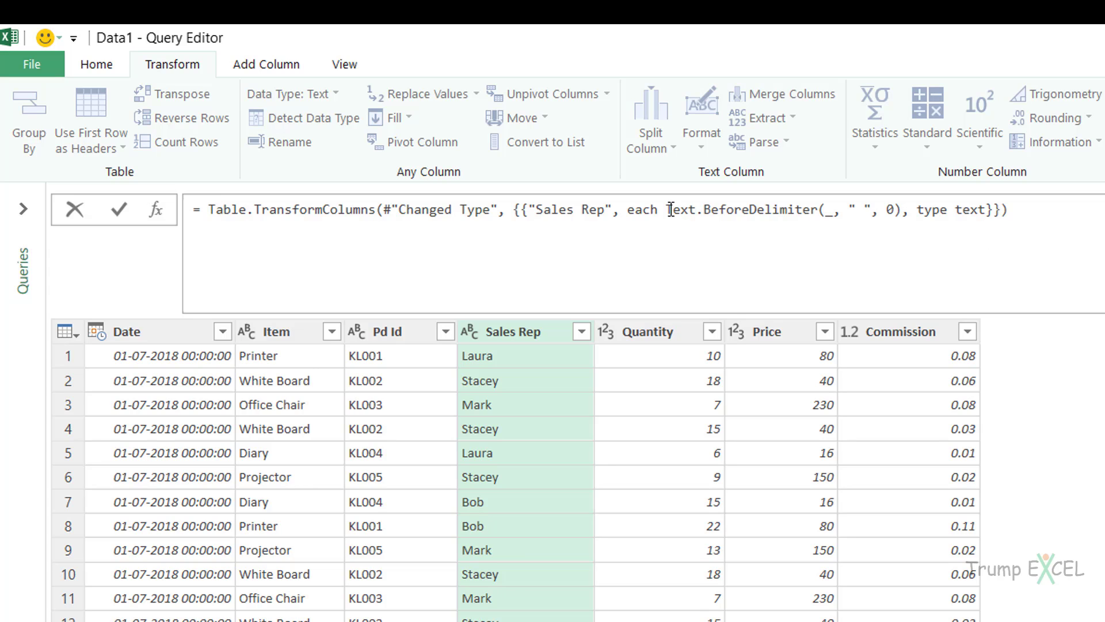
left_click_drag(668, 210, 895, 210)
key("shift+Right")
key("ctrl+c")
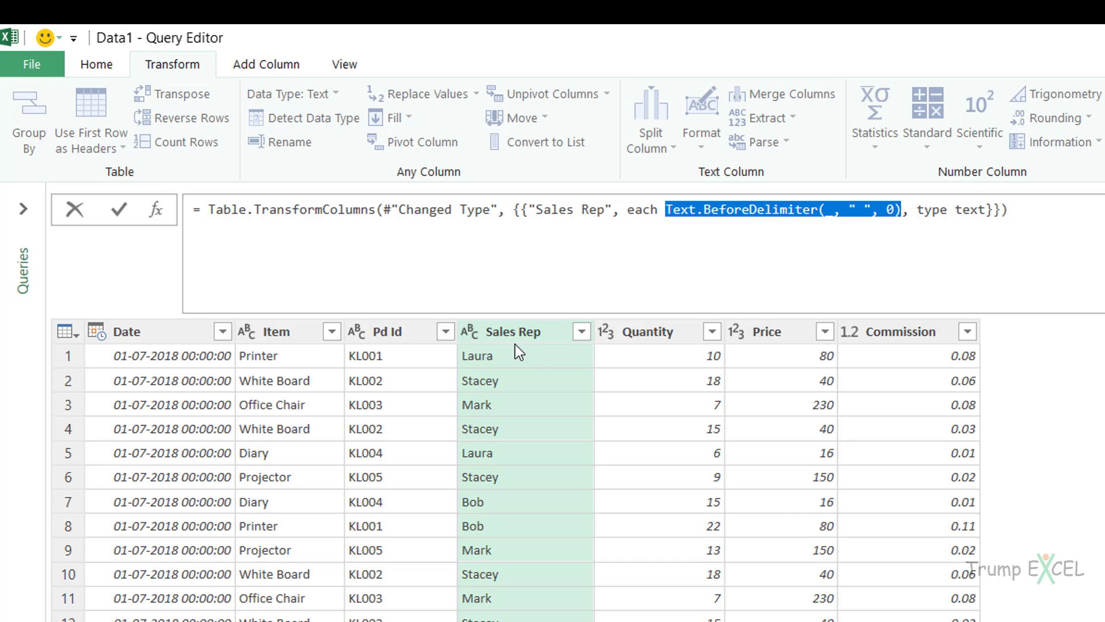
left_click(529, 336)
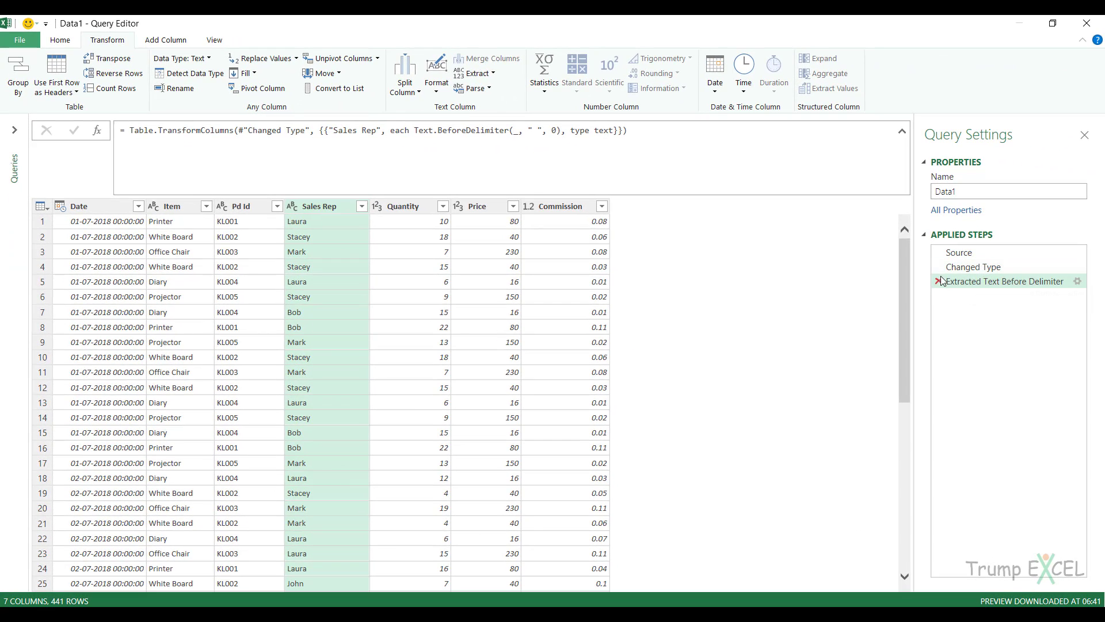
left_click(939, 281)
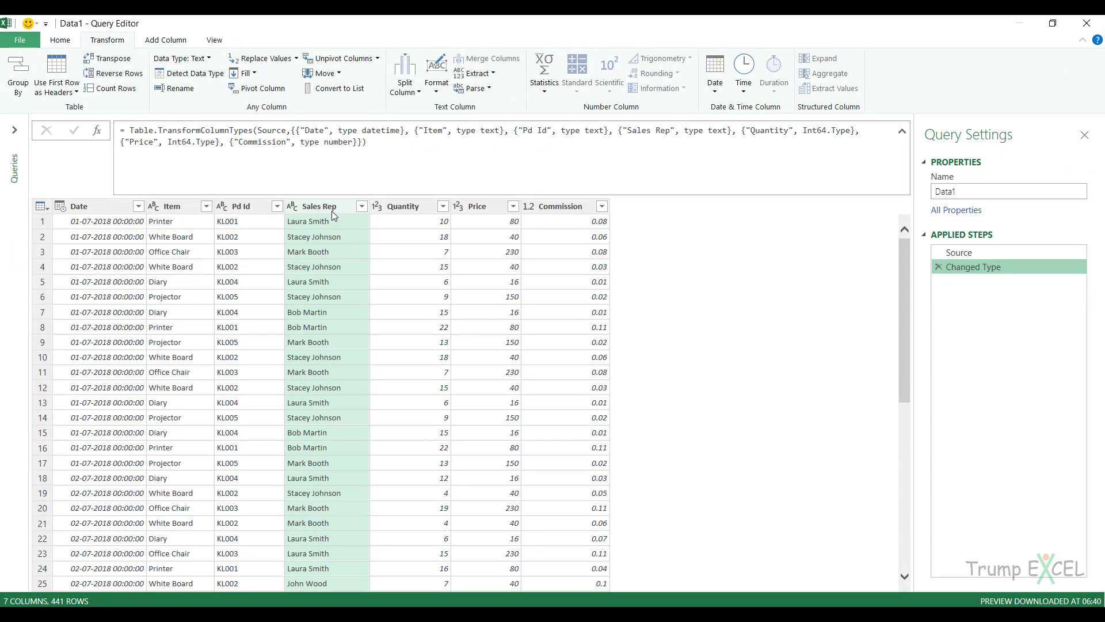
Start a custom column named TextBeforeDelimiter and paste the copied Text.BeforeDelimiter expression as its formula
left_click(170, 41)
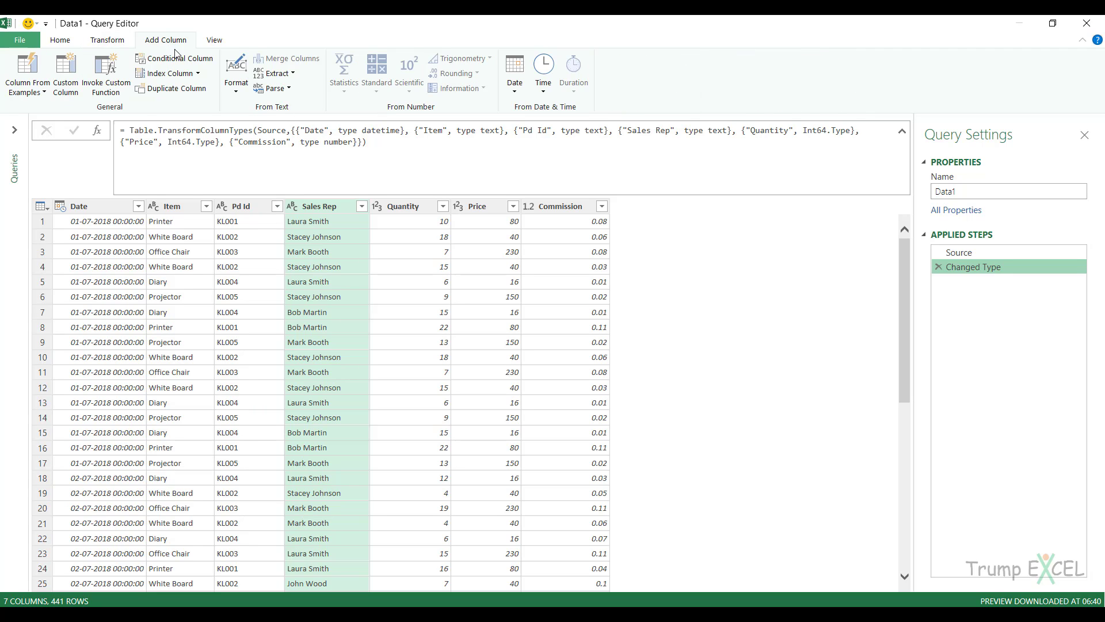
left_click(65, 75)
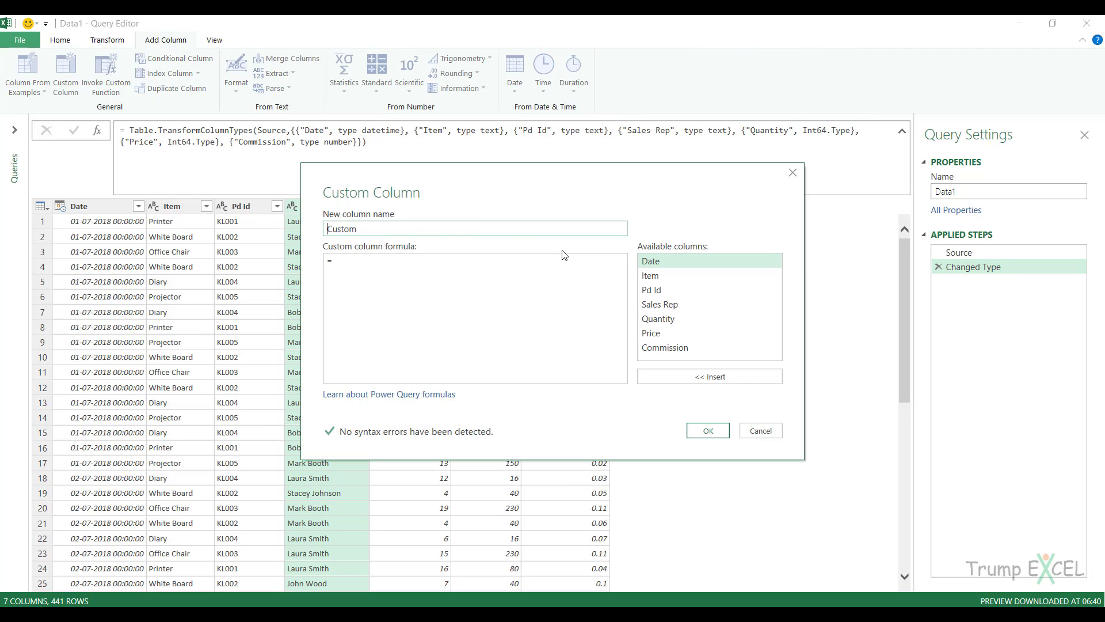
double_click(400, 227)
type("TextBeforeDelimiter")
left_click(380, 262)
key("ctrl+v")
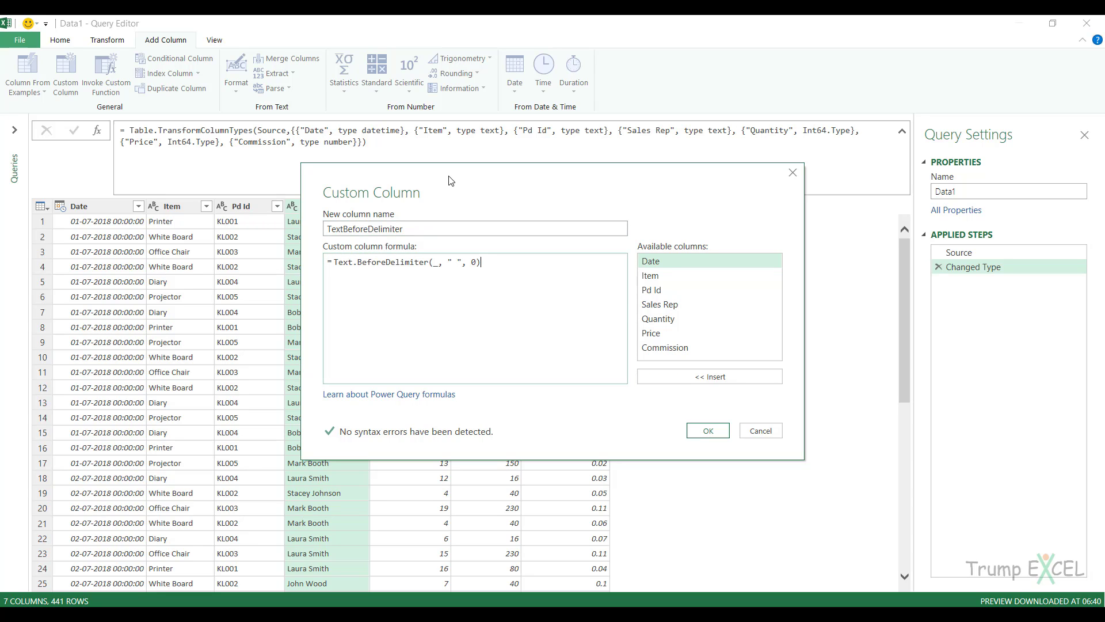
Replace the underscore in the custom column formula with the Item column and create the column
left_click_drag(450, 181, 521, 251)
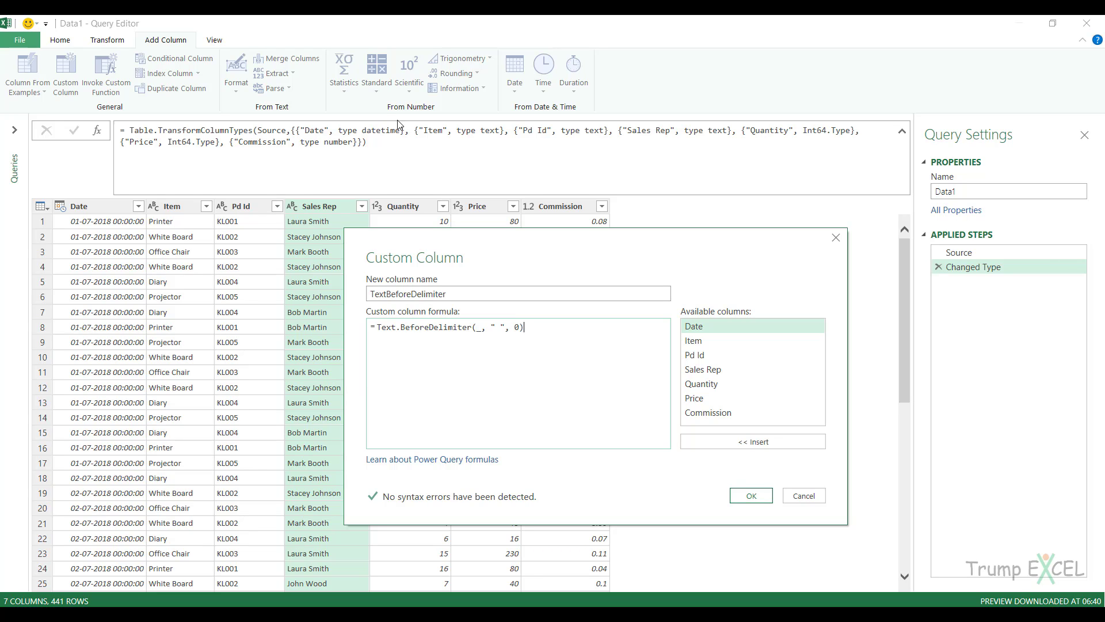
left_click(481, 329)
key("BackSpace")
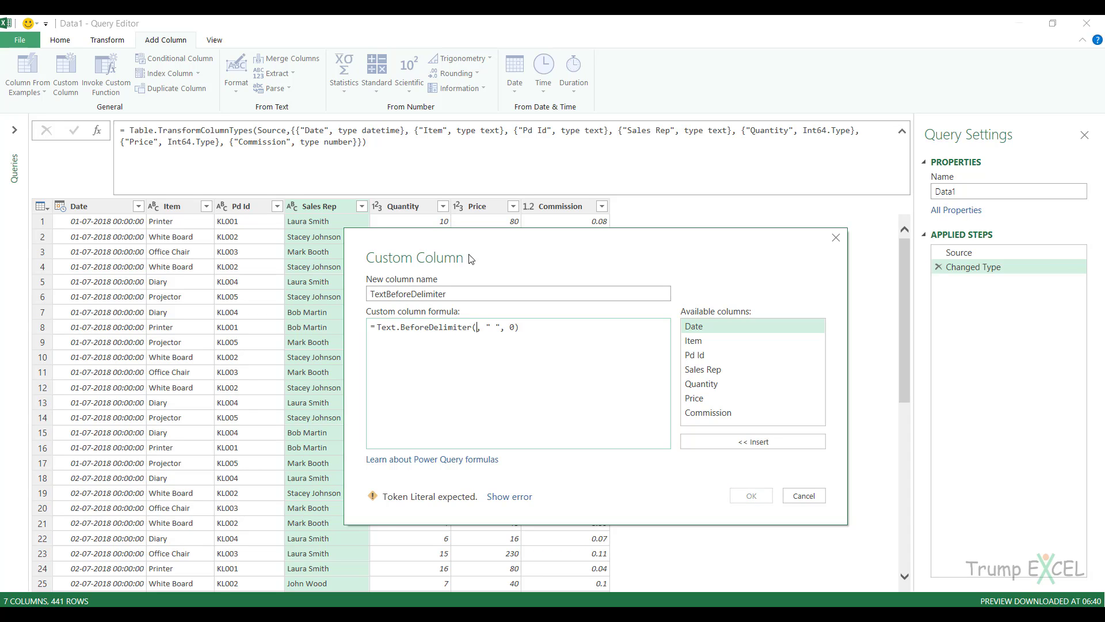
left_click_drag(504, 254, 530, 263)
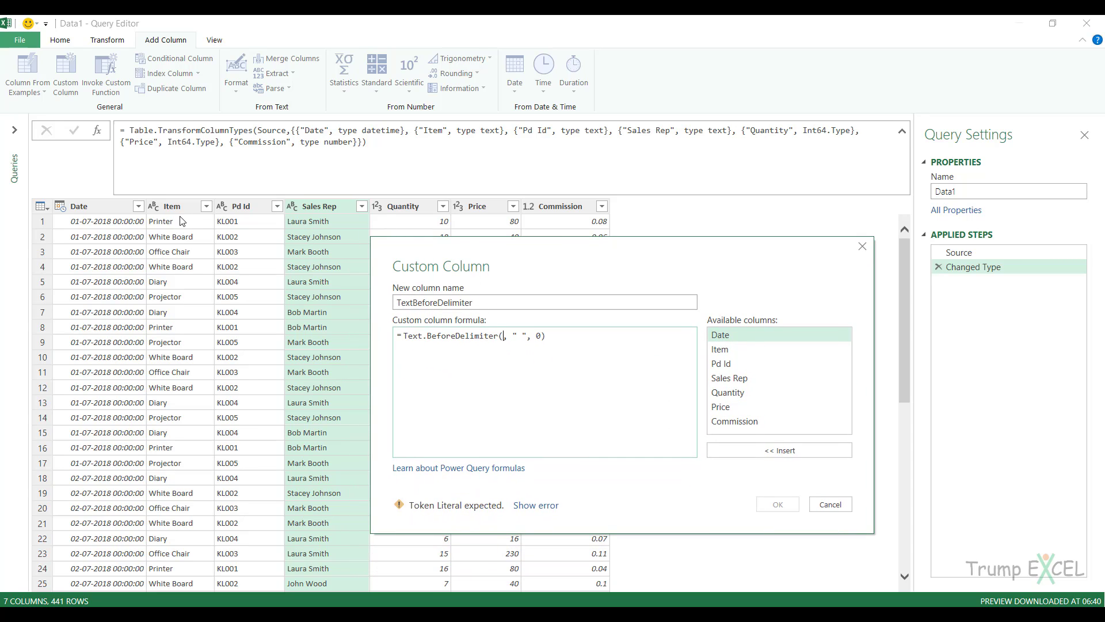
double_click(738, 350)
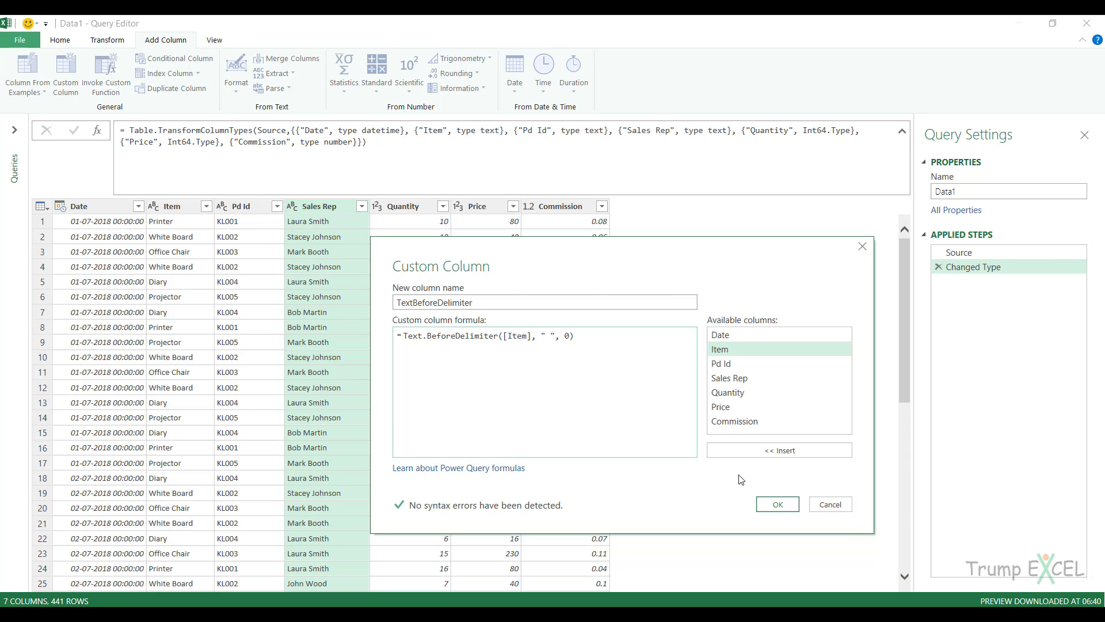
left_click(778, 504)
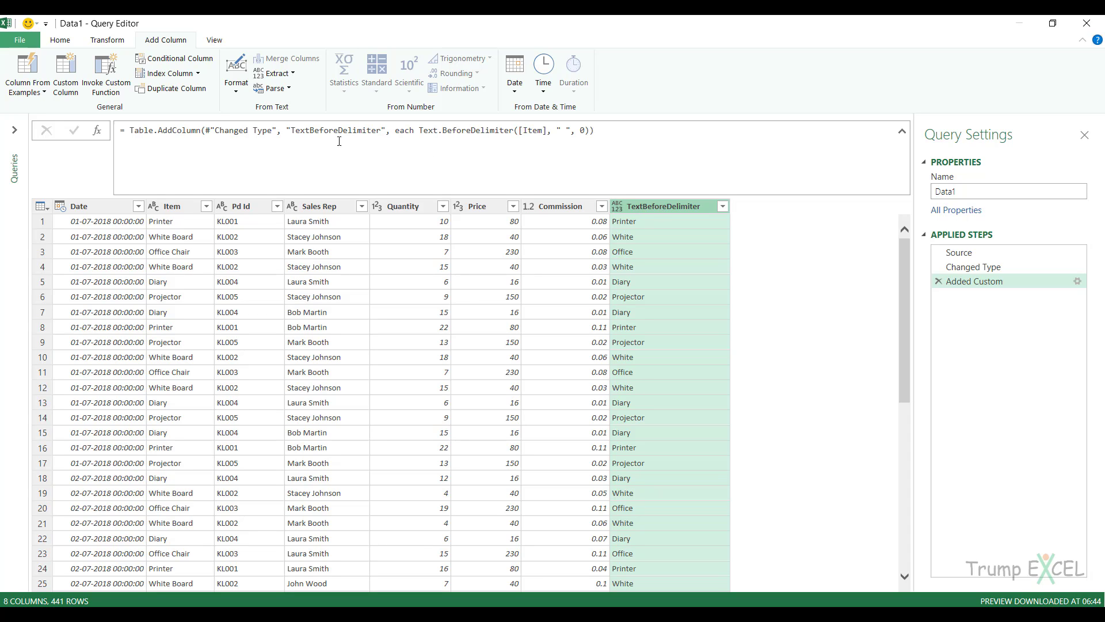
Duplicate the Sales Rep column and remove the TextBeforeDelimiter column
left_click(295, 78)
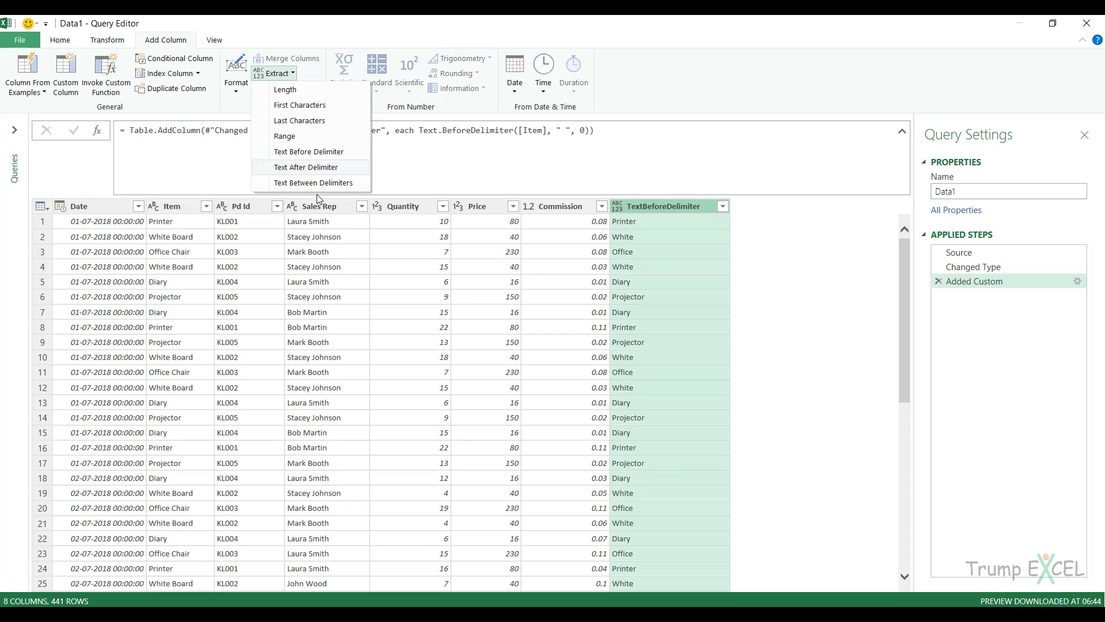
left_click(325, 213)
left_click(320, 209)
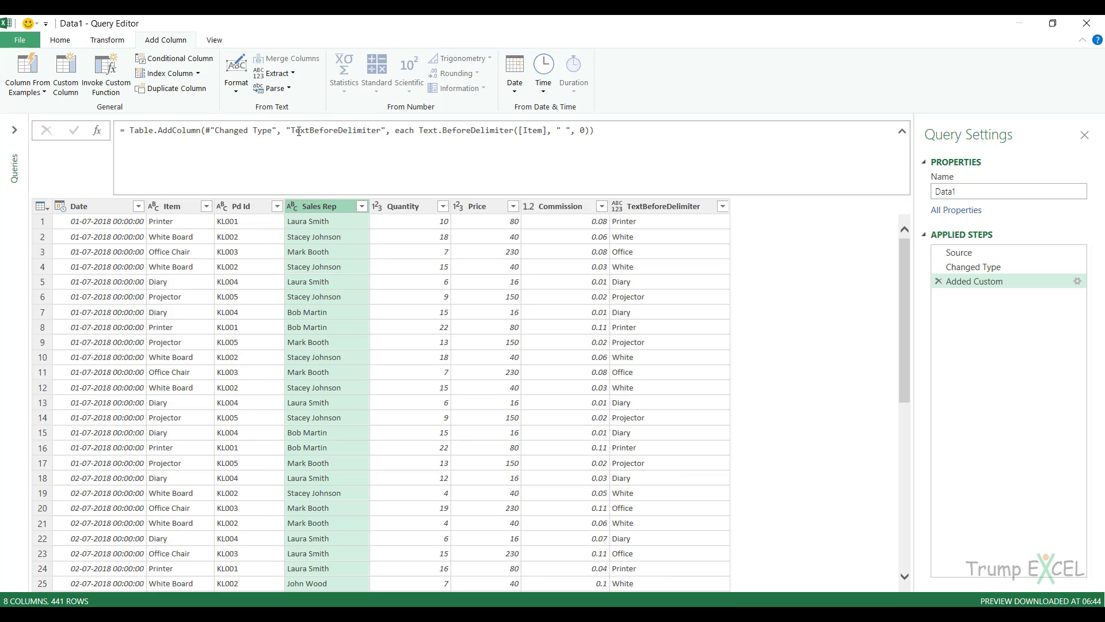
right_click(327, 206)
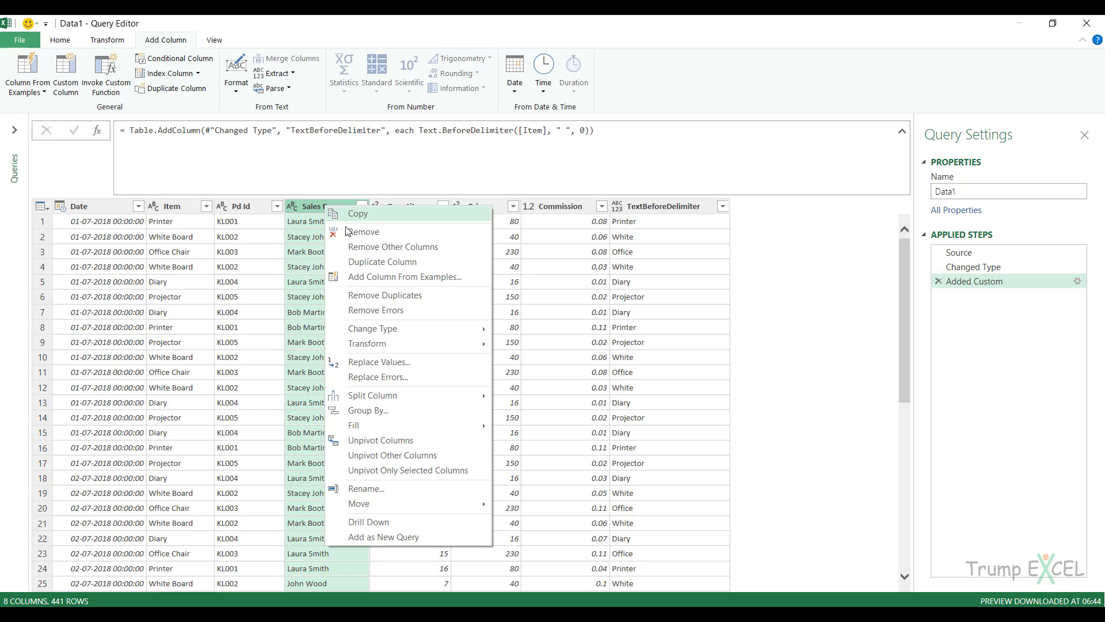
left_click(364, 265)
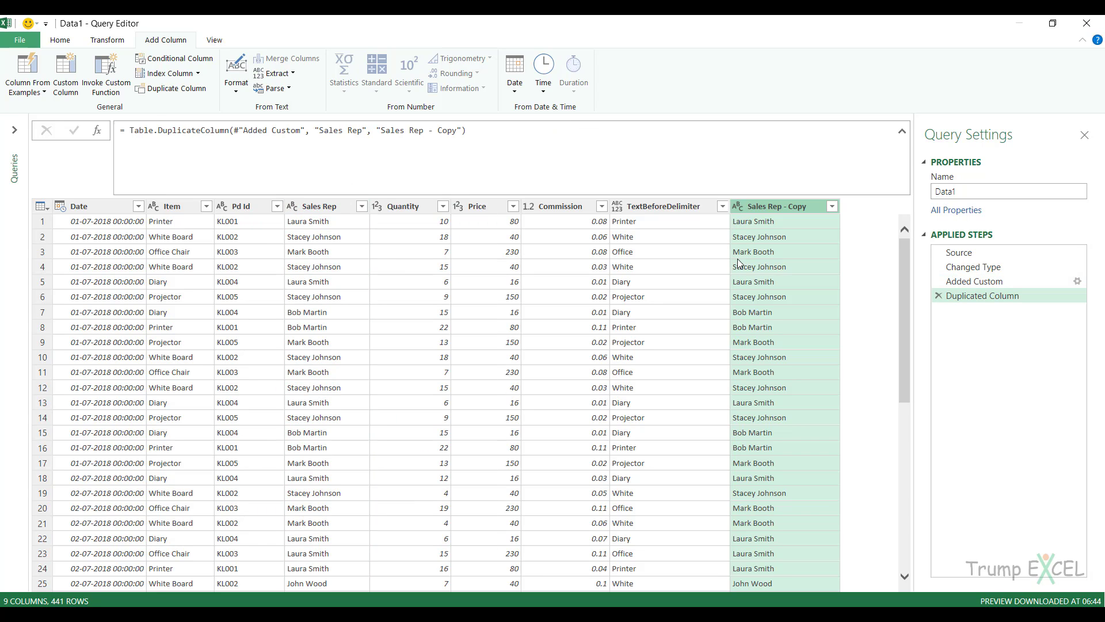
right_click(653, 208)
left_click(679, 234)
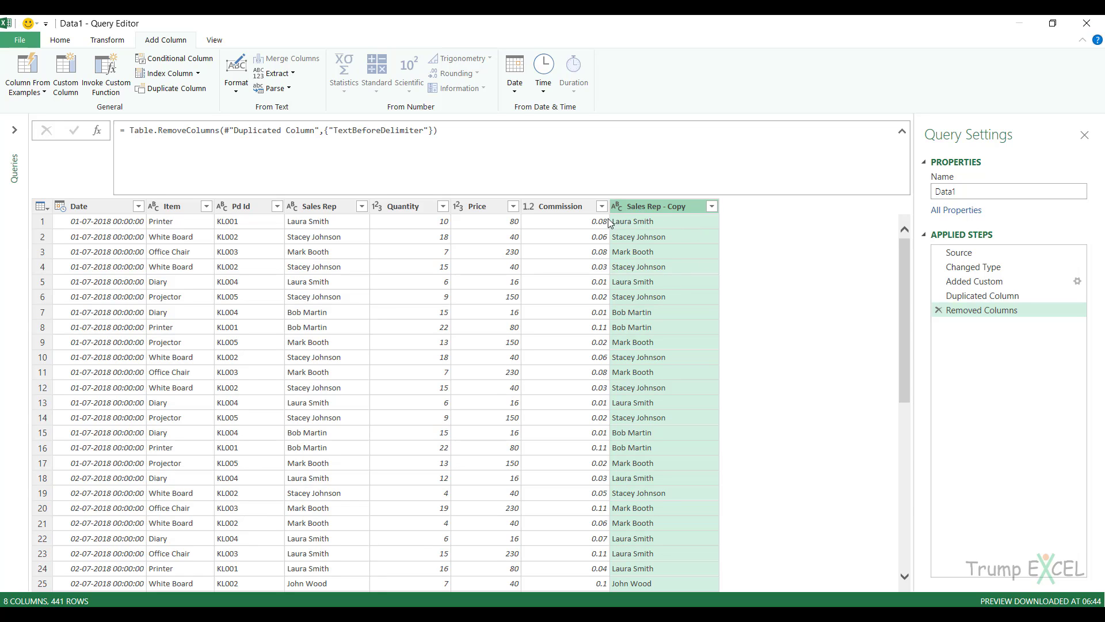
Add a text length column based on Sales Rep - Copy and delete that insertion from the applied steps
left_click(291, 75)
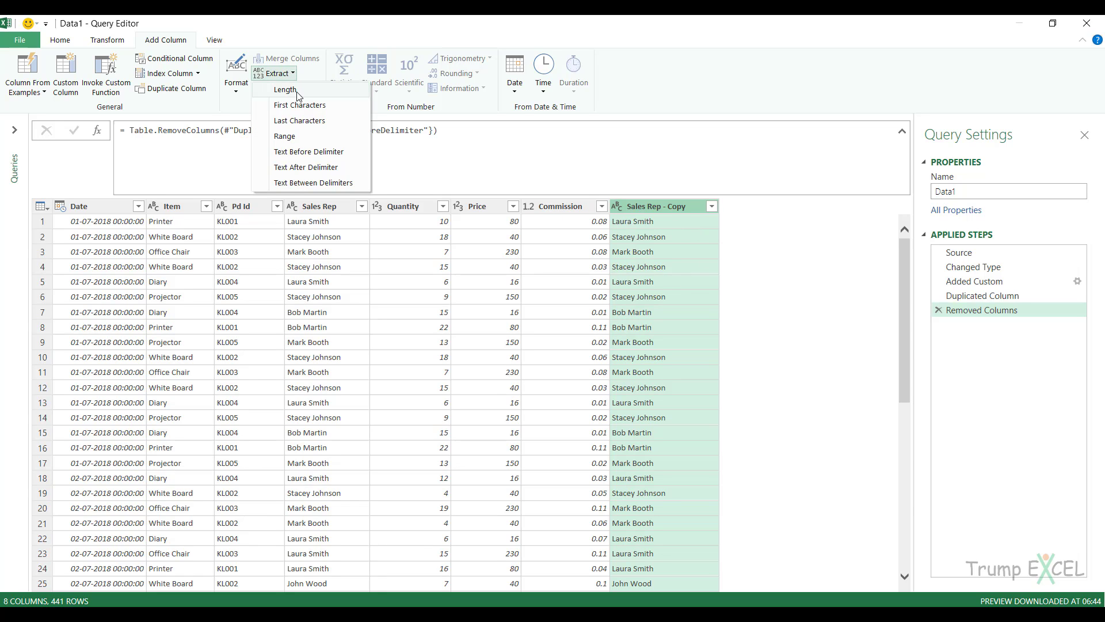
left_click(278, 85)
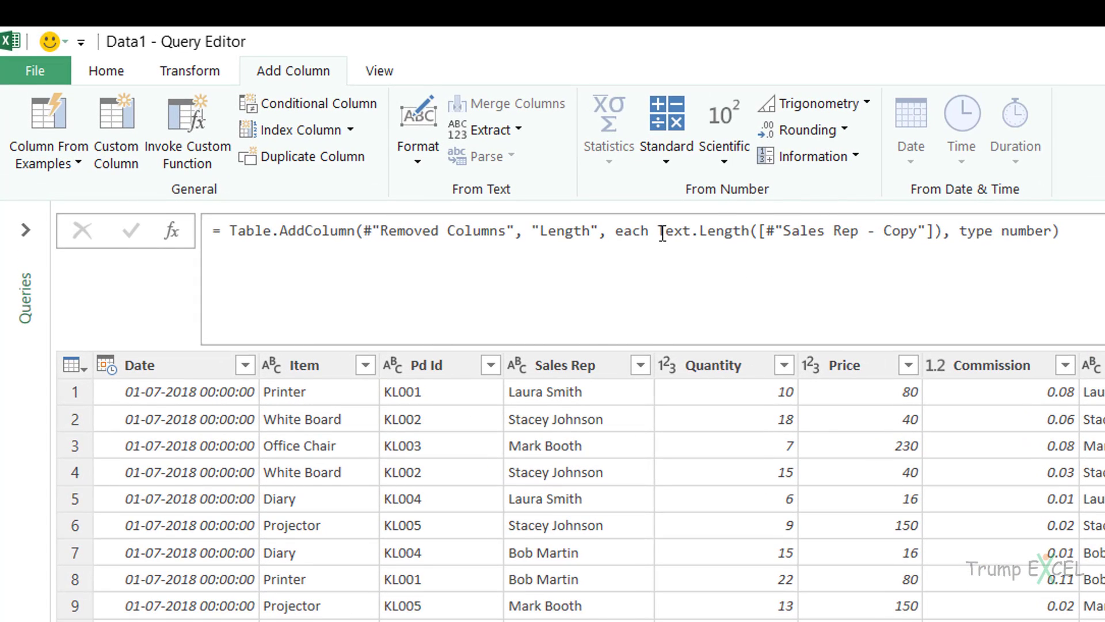
left_click(438, 153)
left_click_drag(662, 233, 936, 229)
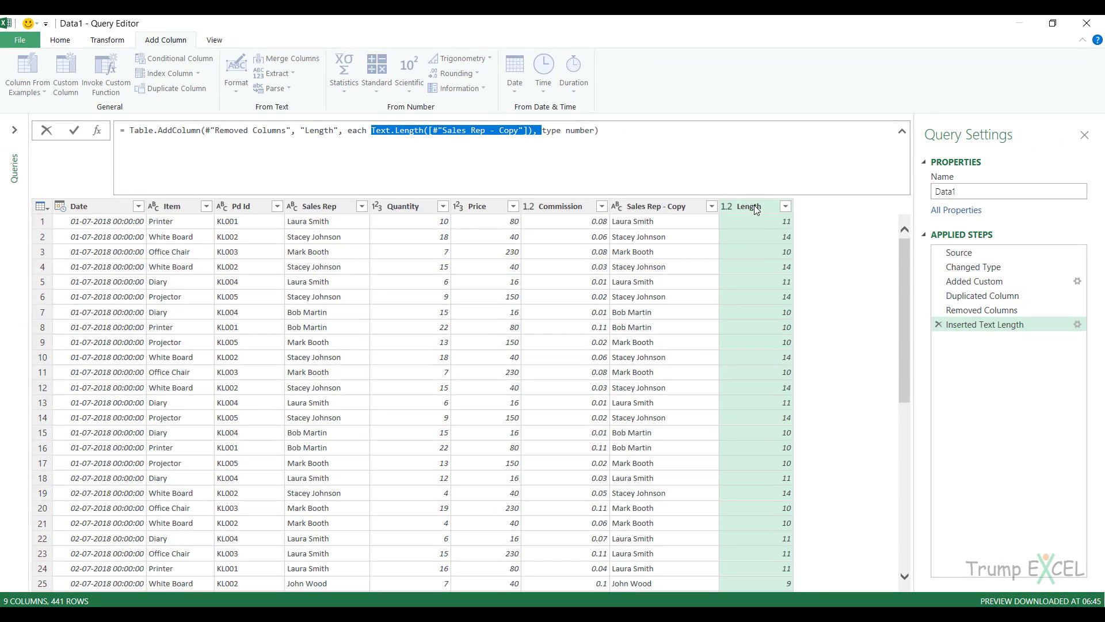
left_click(943, 323)
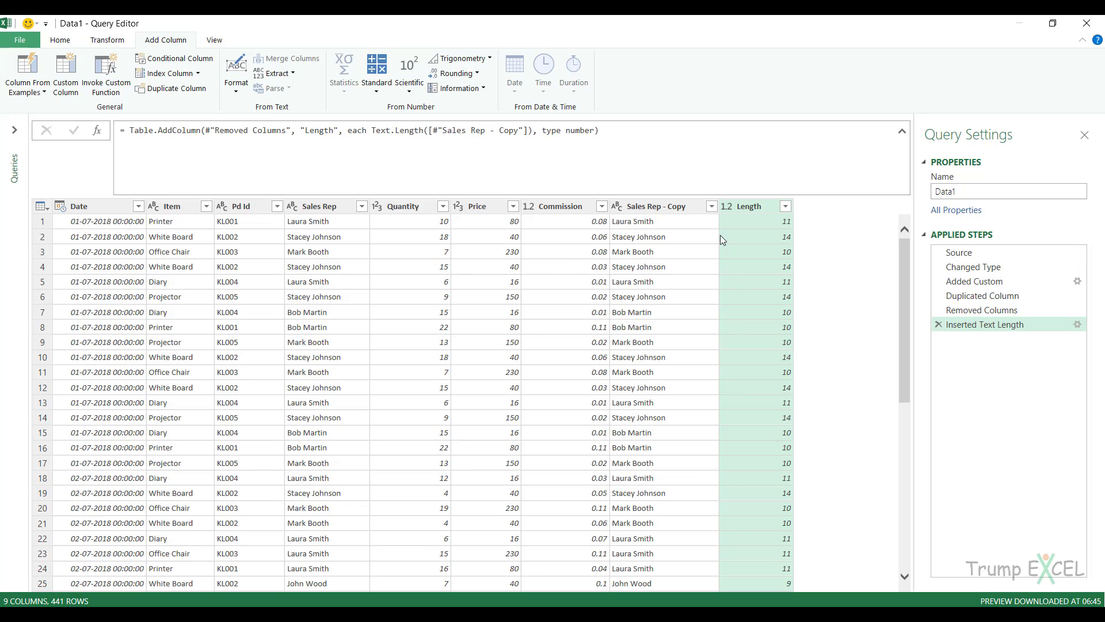
left_click(938, 324)
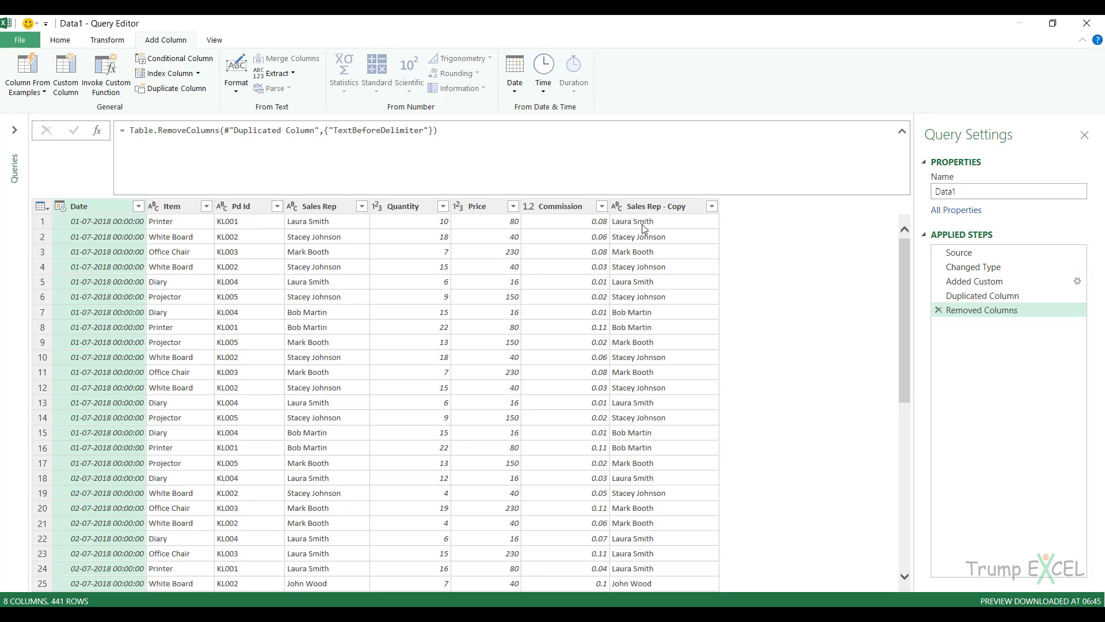
Add a new column that extracts the first 5 characters of the Date column
left_click(289, 76)
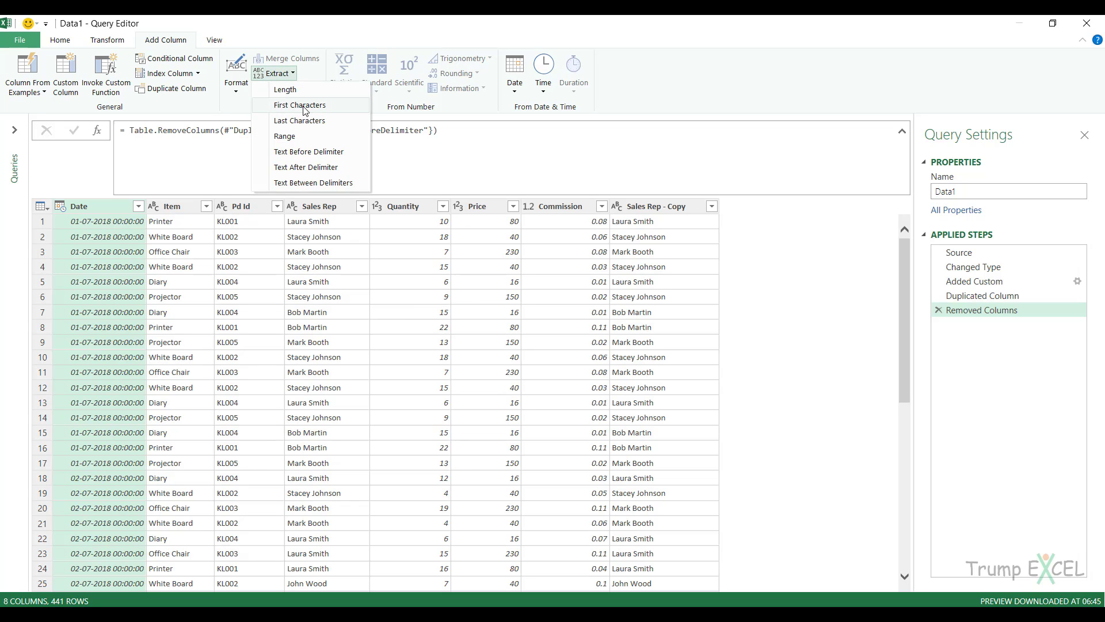
left_click(305, 106)
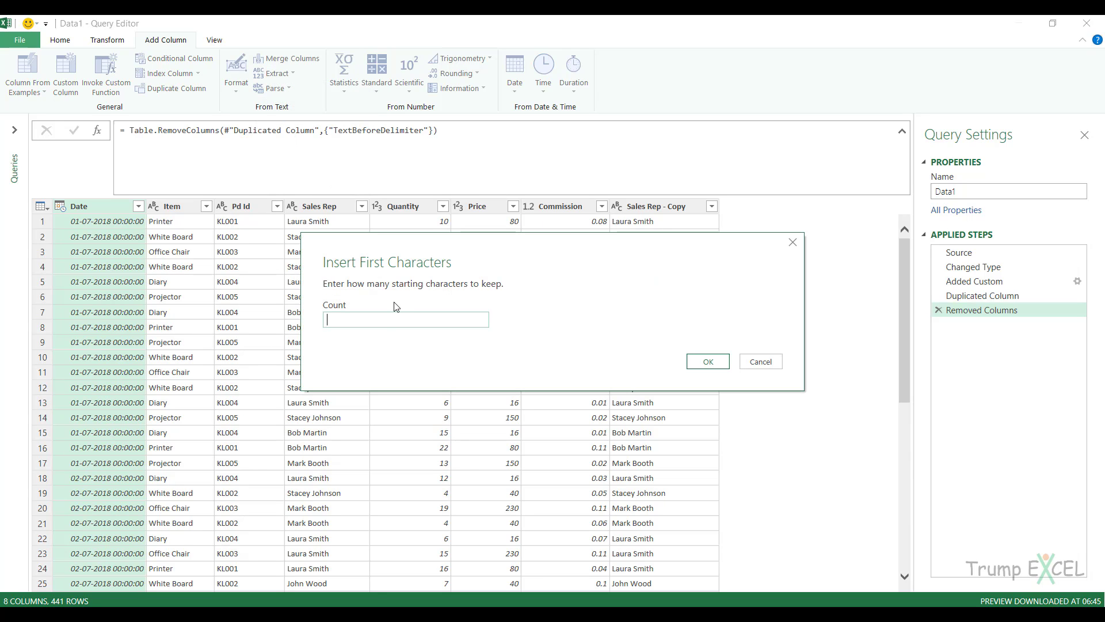
type("3")
left_click(711, 362)
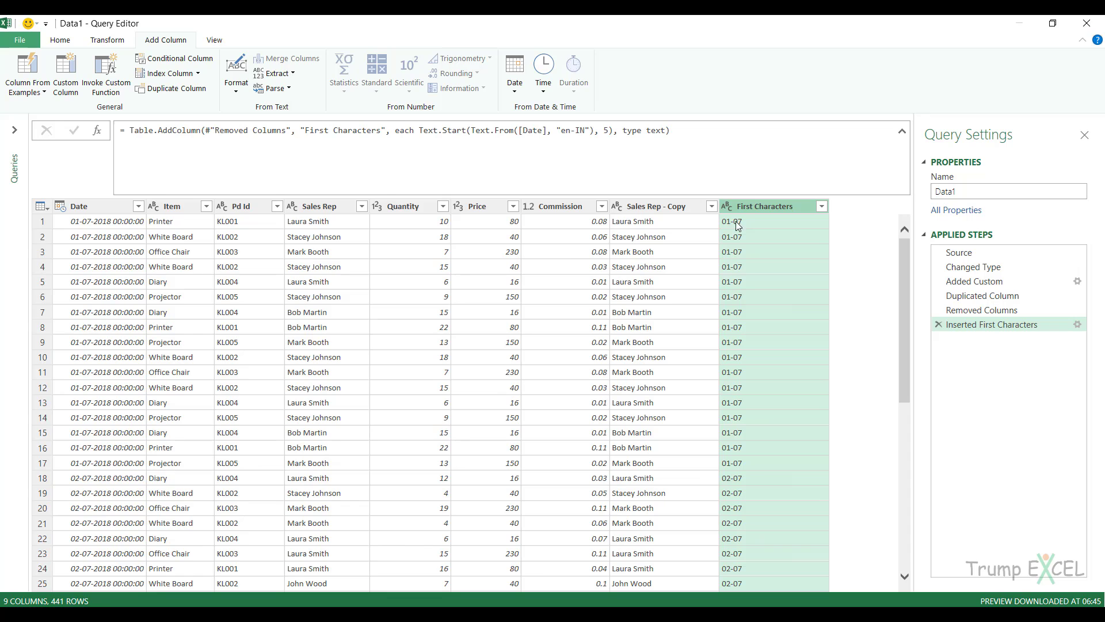
Delete the Inserted First Characters step and add a column extracting the first 5 characters of Sales Rep - Copy
left_click(938, 324)
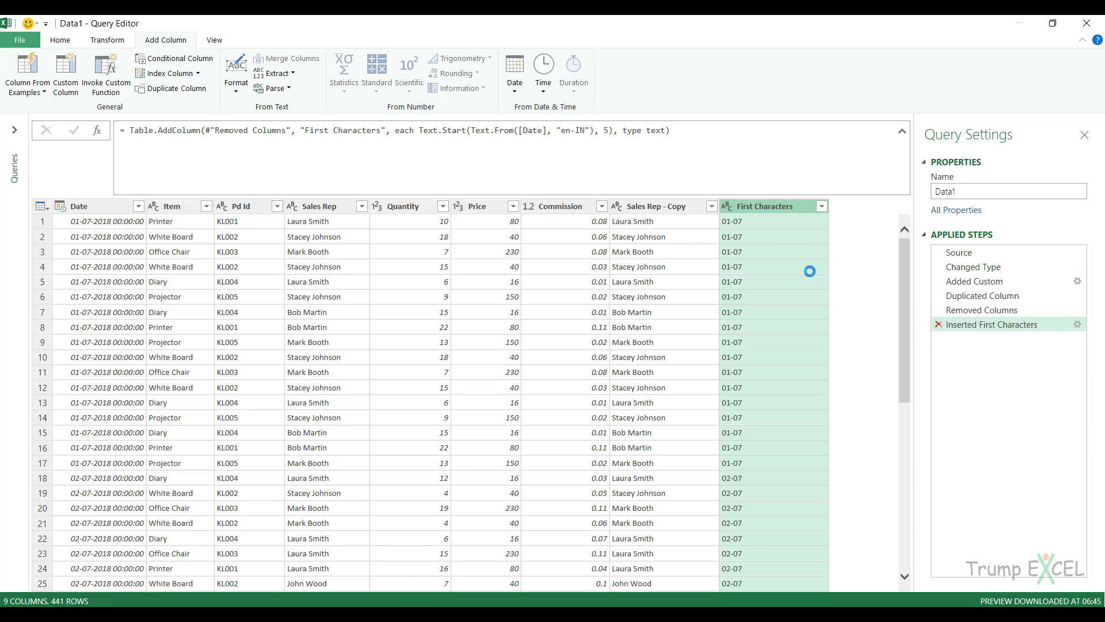
left_click(644, 207)
left_click(292, 74)
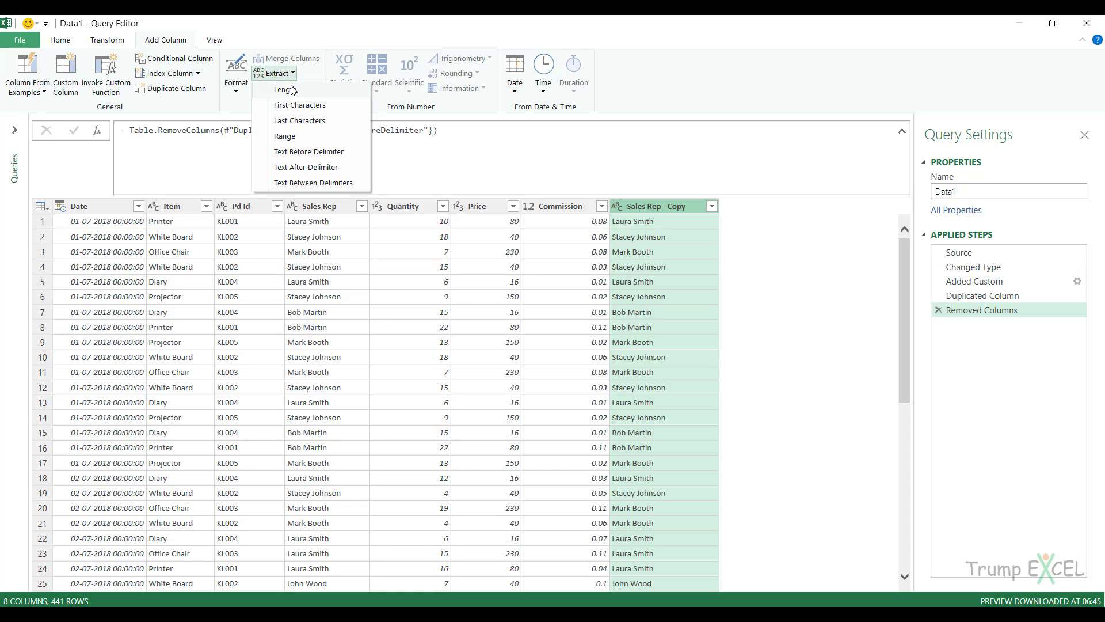
left_click(294, 106)
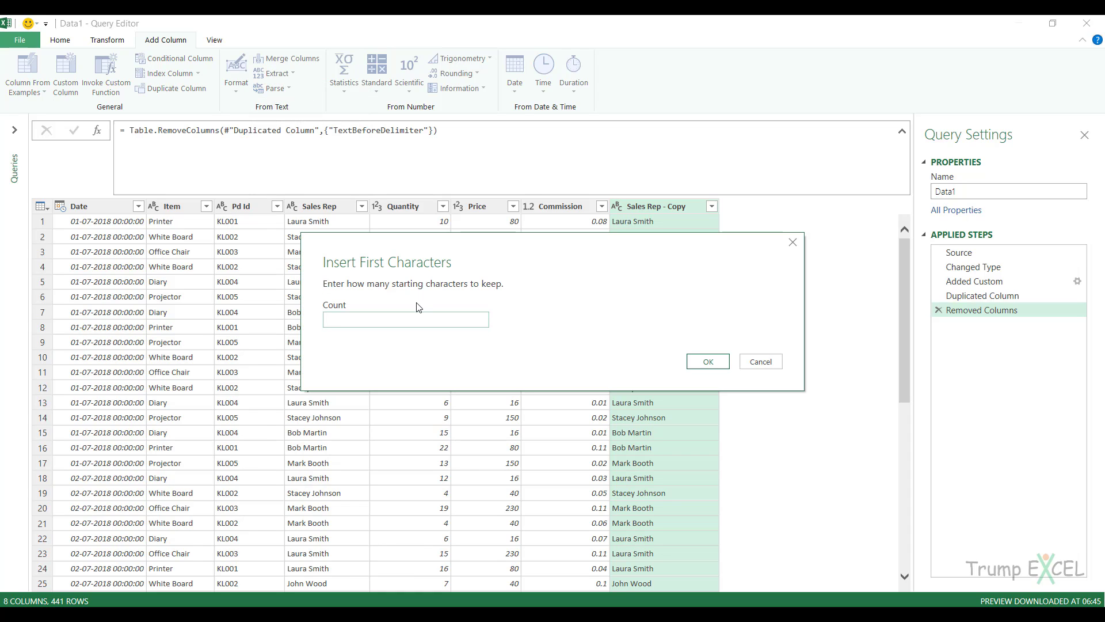
type("5")
left_click(707, 362)
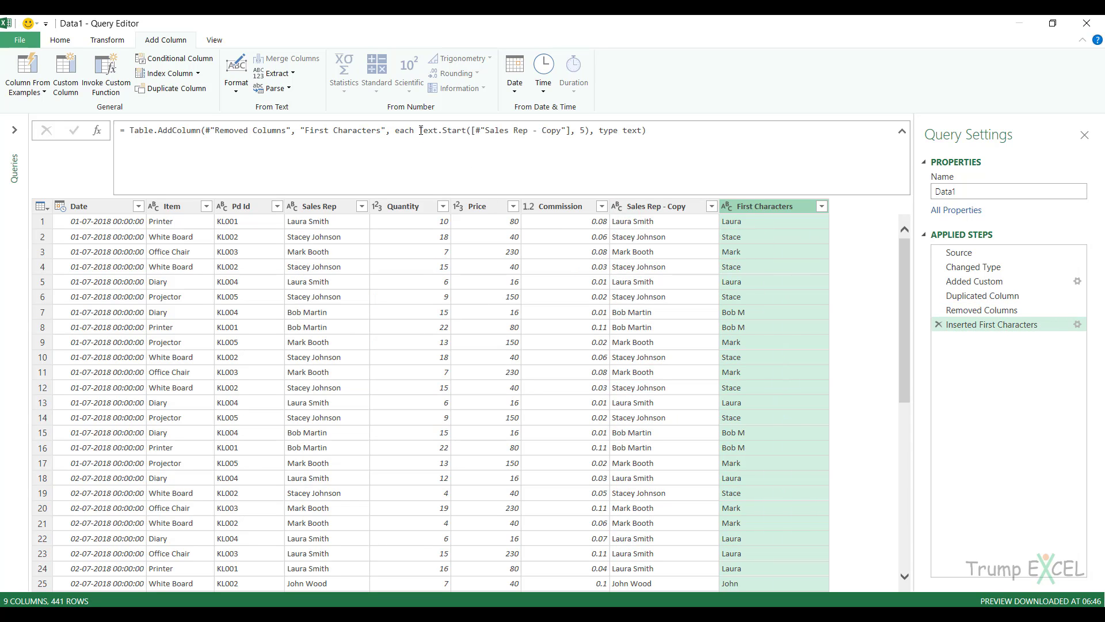
Highlight the Text.Start function name in the formula and remove the First Characters column
left_click_drag(419, 130, 459, 130)
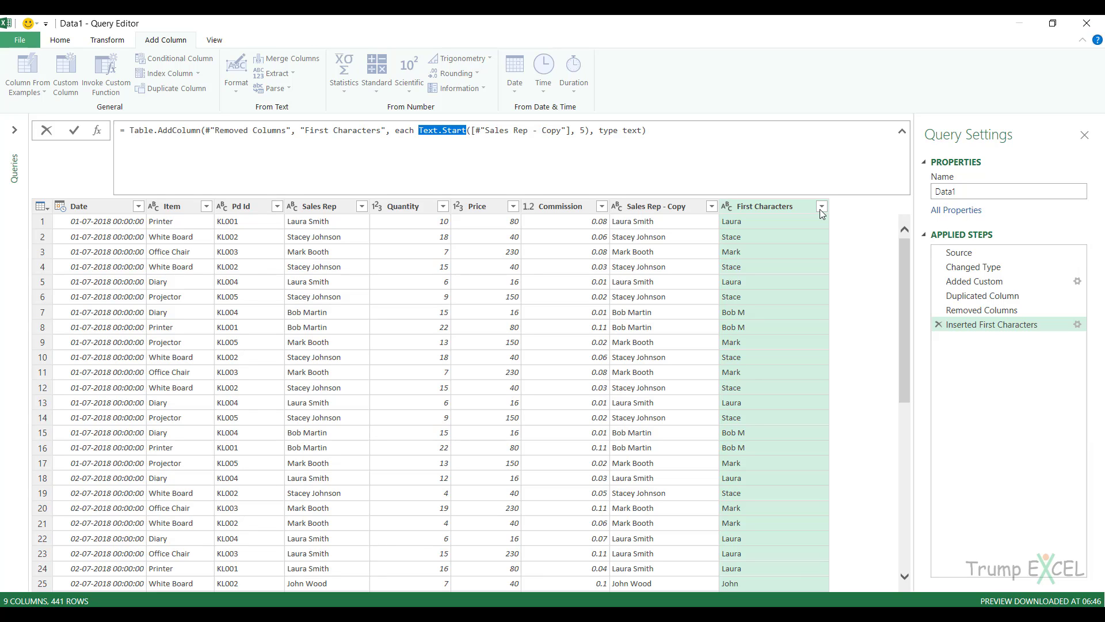
left_click(749, 205)
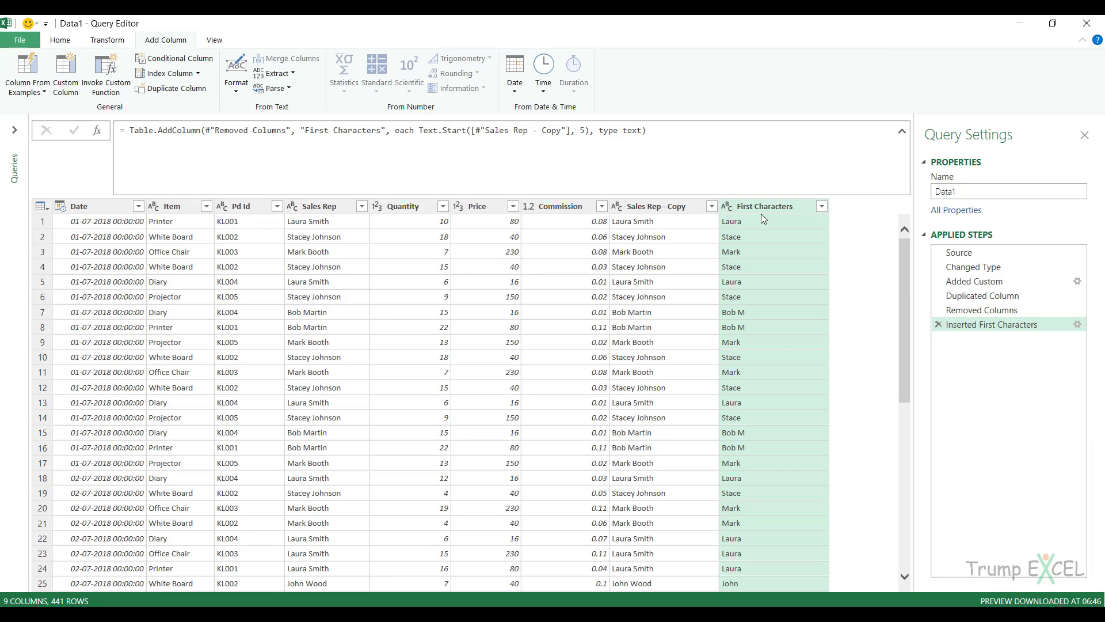
right_click(761, 211)
left_click(801, 233)
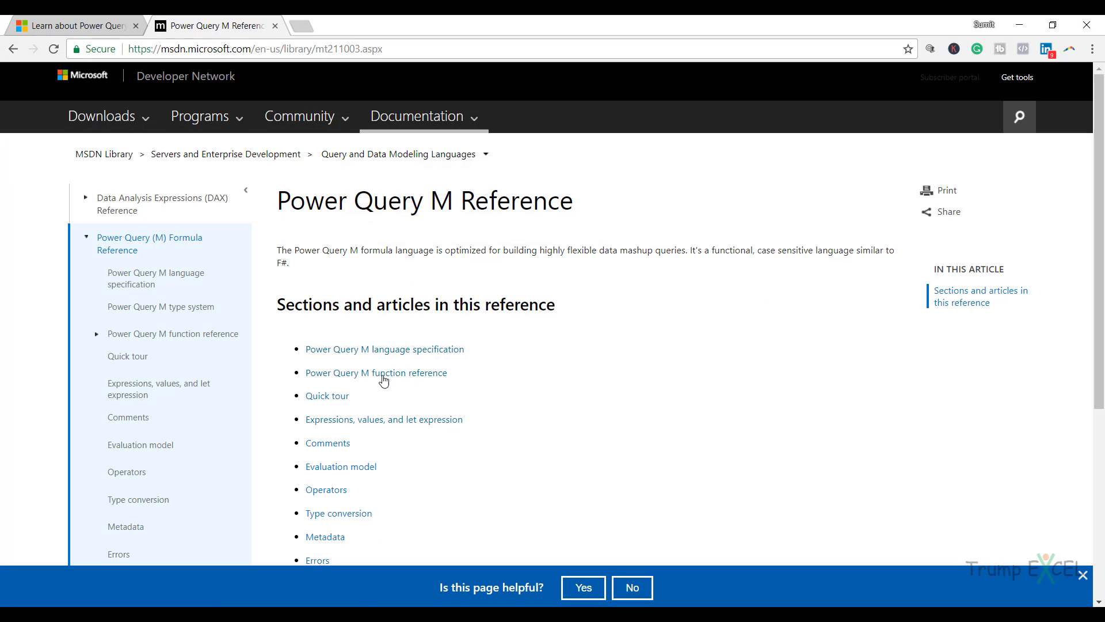
In the browser, open the Text functions category of the Power Query M function reference
left_click(365, 378)
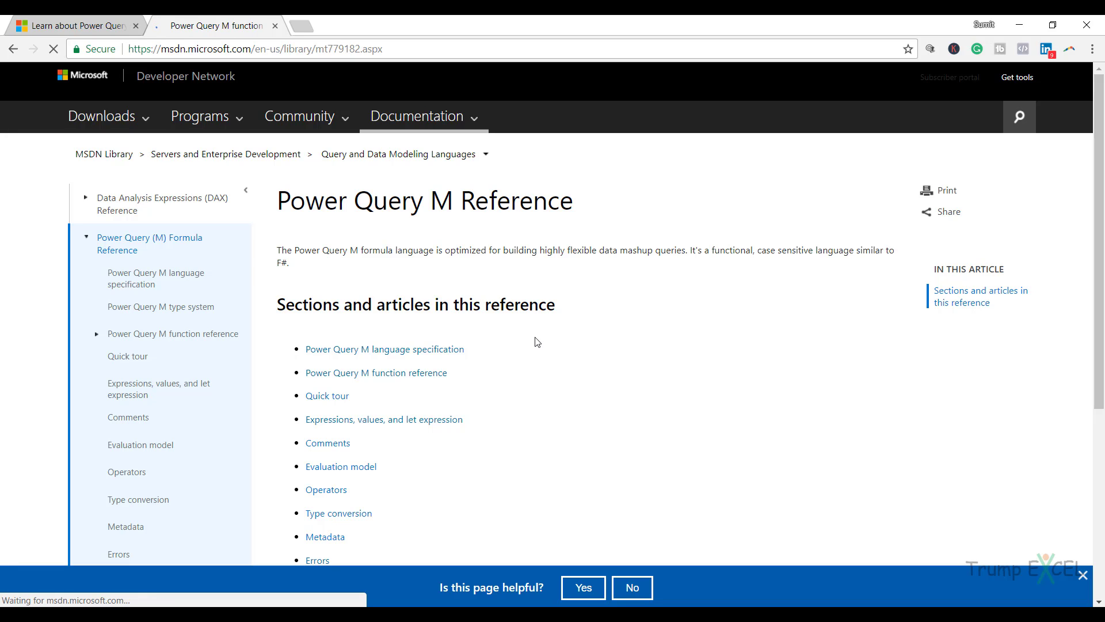
scroll(536, 338, "down", 1)
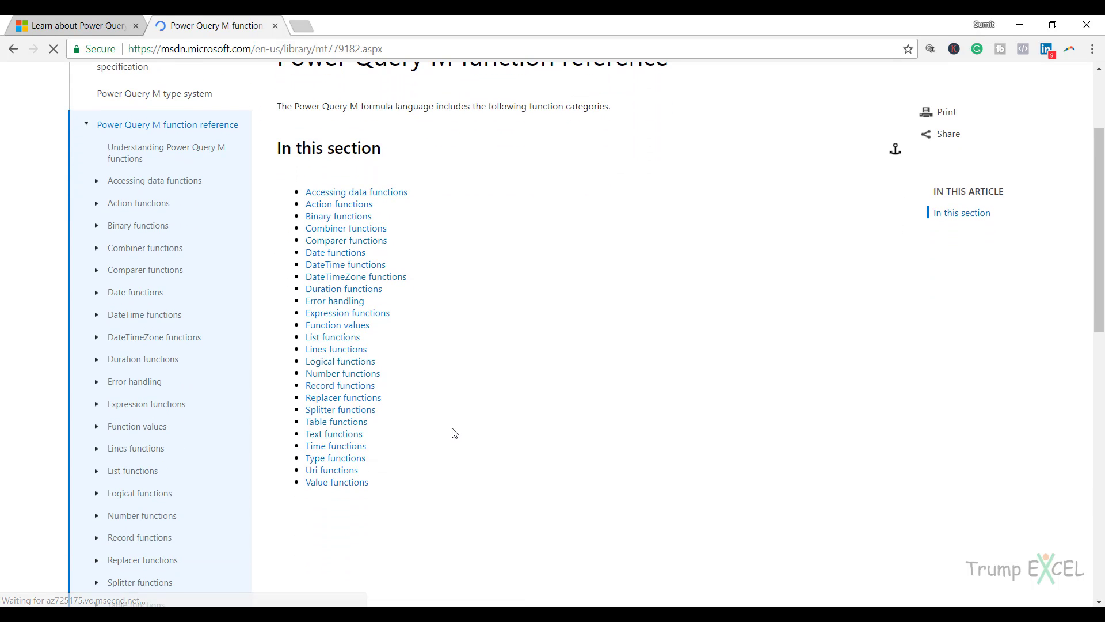
left_click(320, 440)
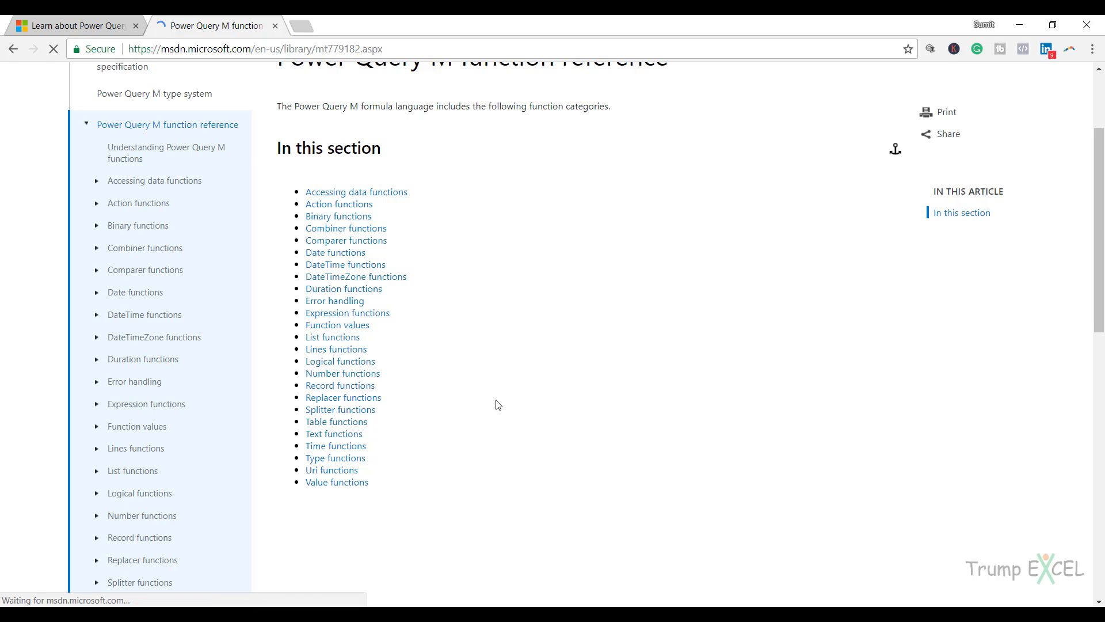
Examine the Text functions tables from Information and Text Comparisons through Extraction, Modification and Membership
scroll(572, 394, "down", 3)
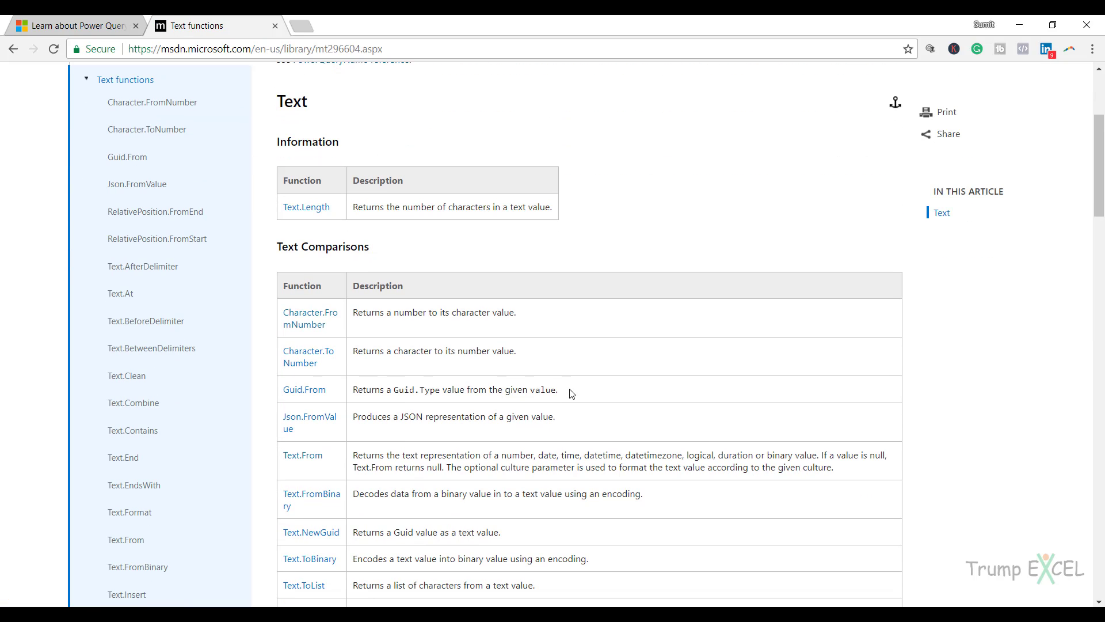
scroll(599, 402, "down", 3)
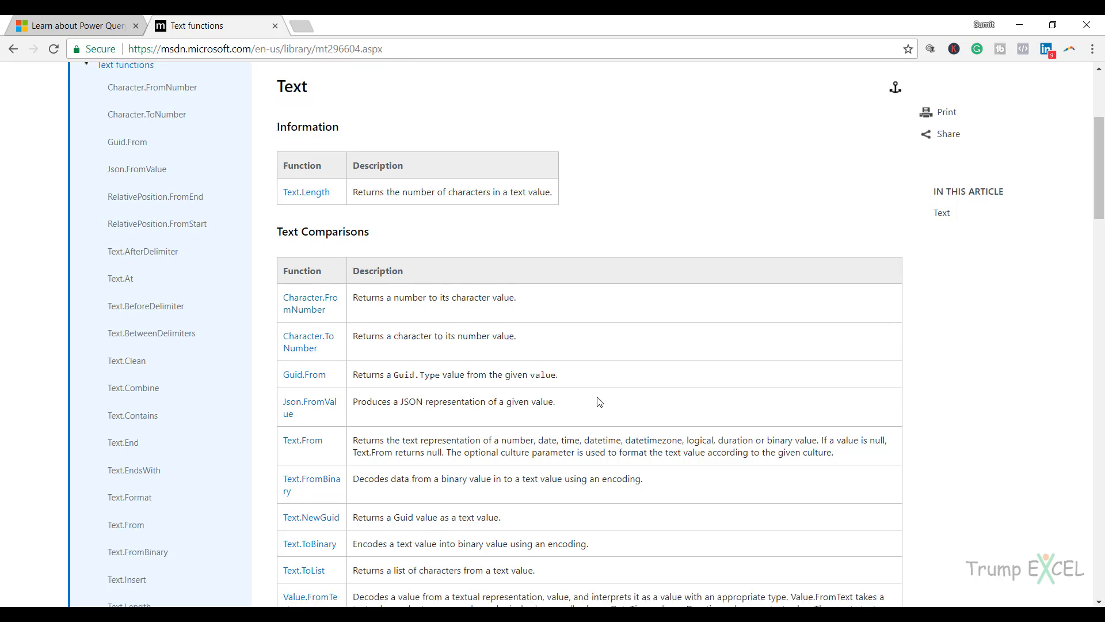
scroll(599, 401, "down", 4)
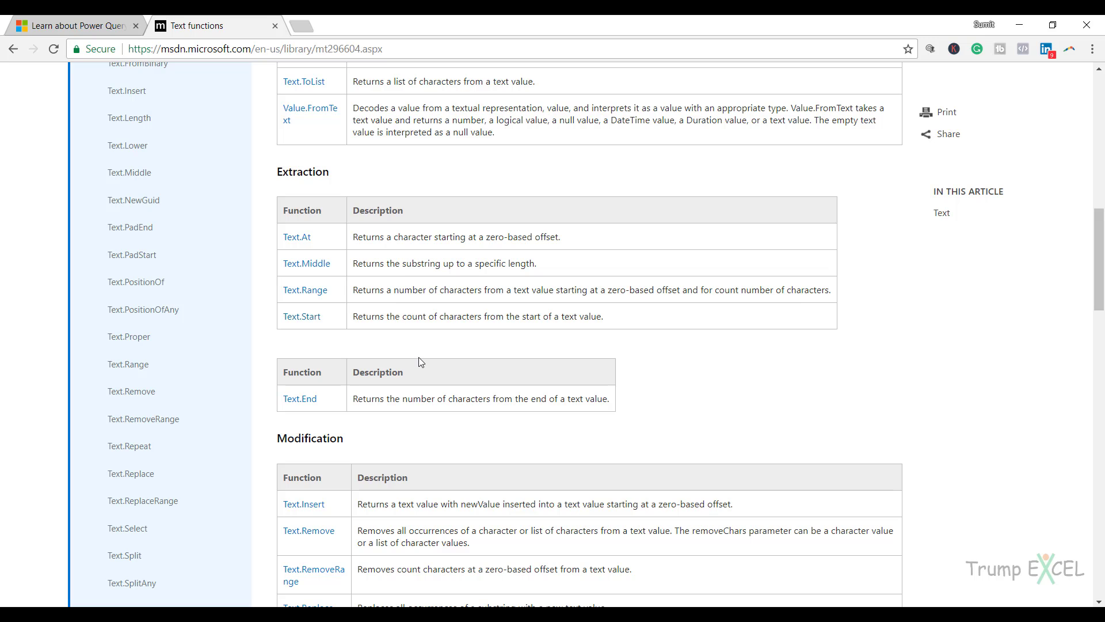
scroll(449, 360, "down", 4)
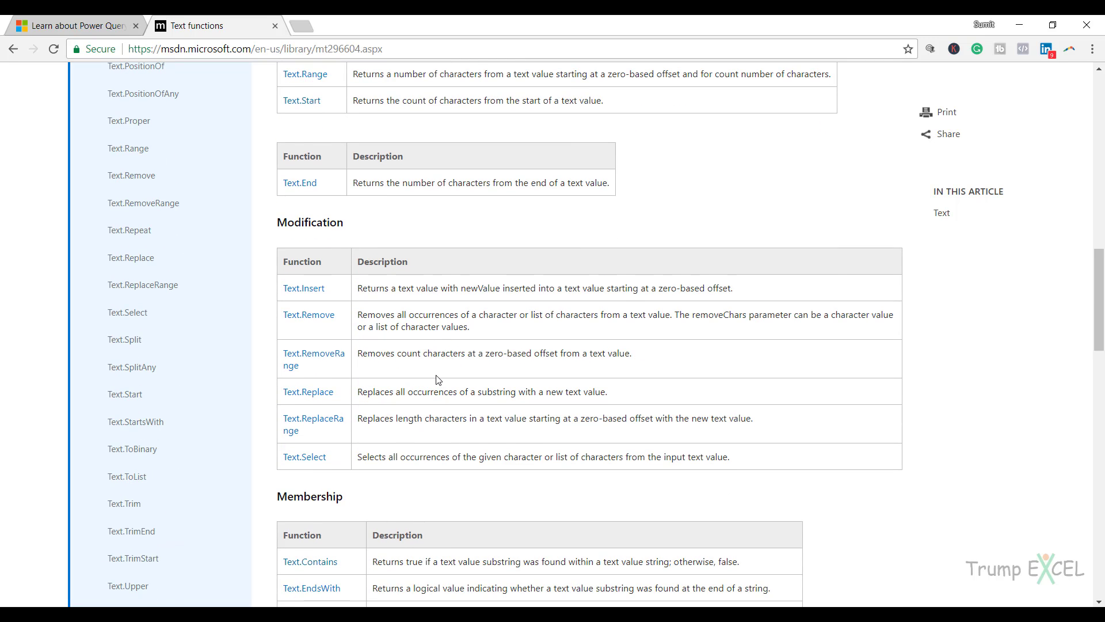
scroll(438, 383, "down", 3)
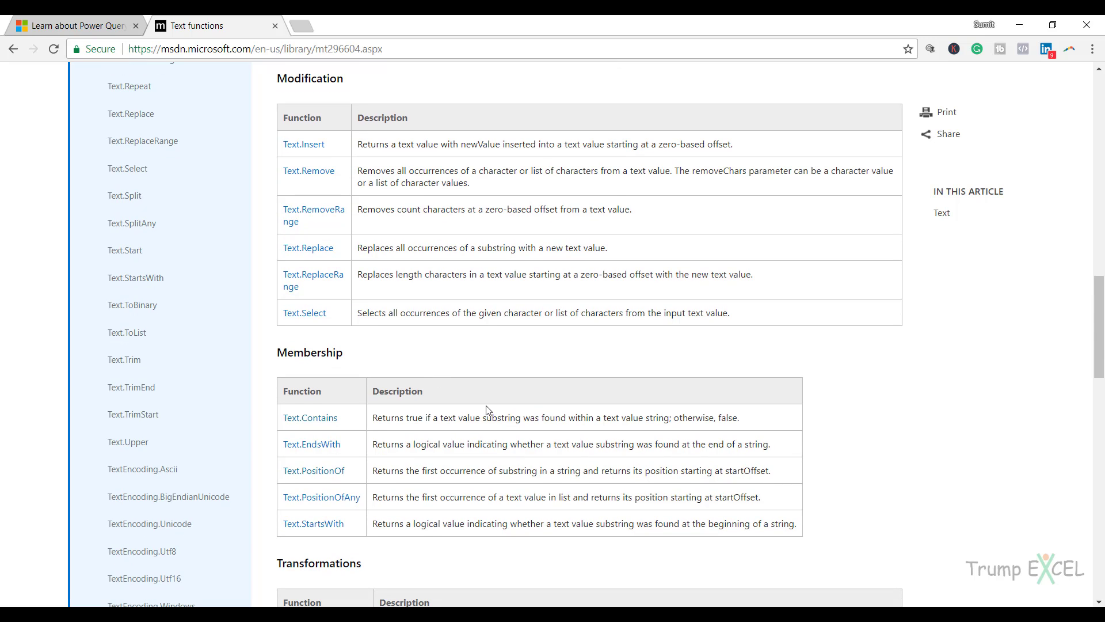
scroll(486, 410, "down", 1)
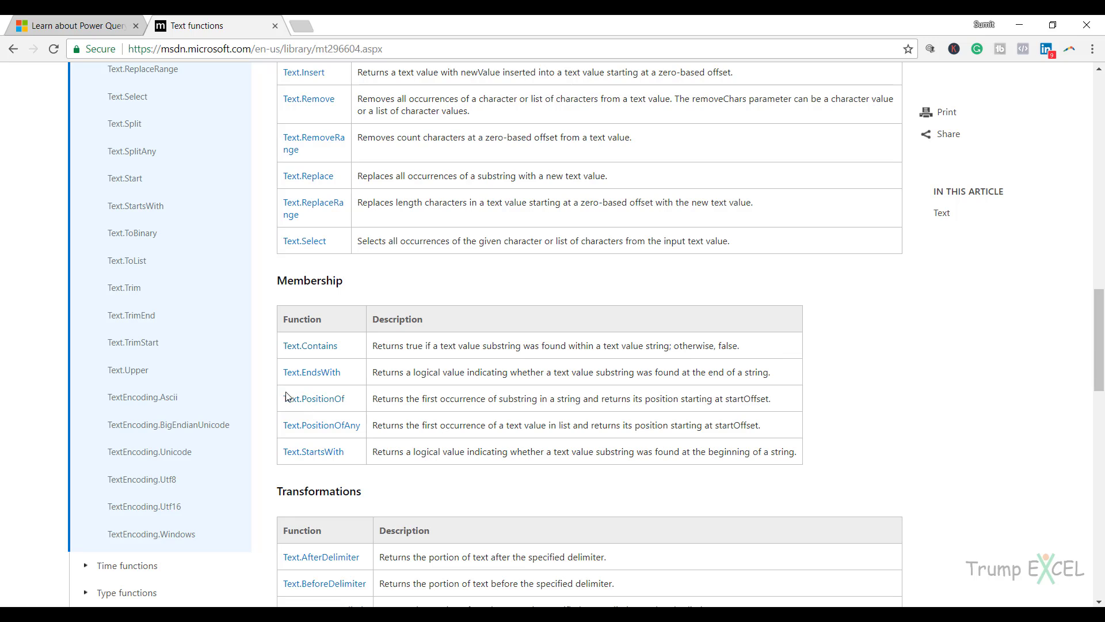
Open the Text.PositionOf reference page and read its arguments, occurrence settings, remarks and examples
left_click(320, 402)
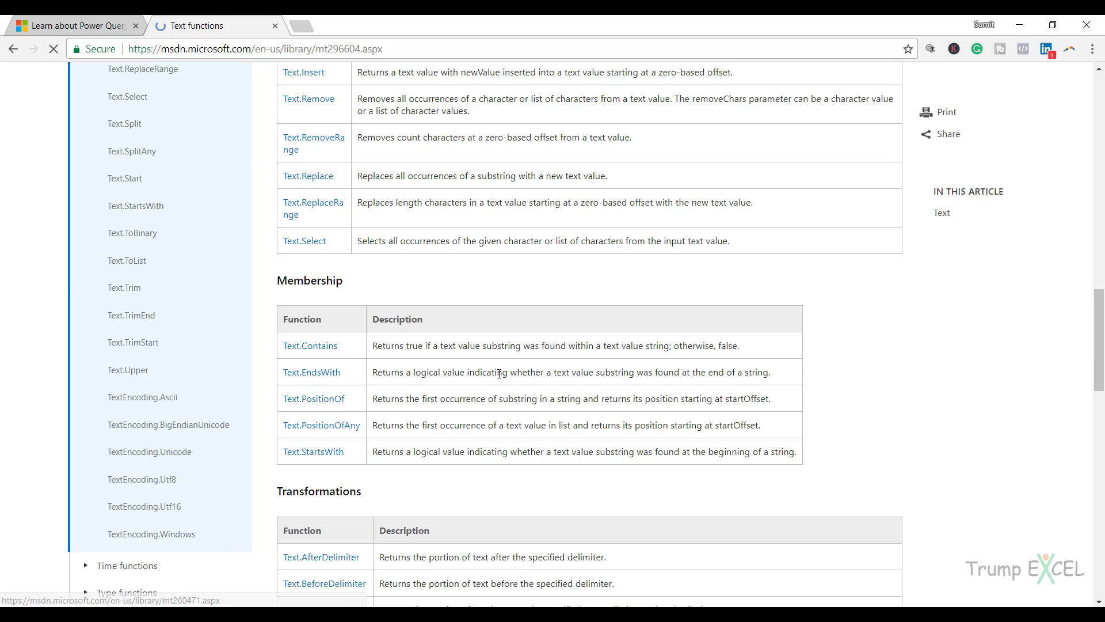
scroll(575, 360, "down", 3)
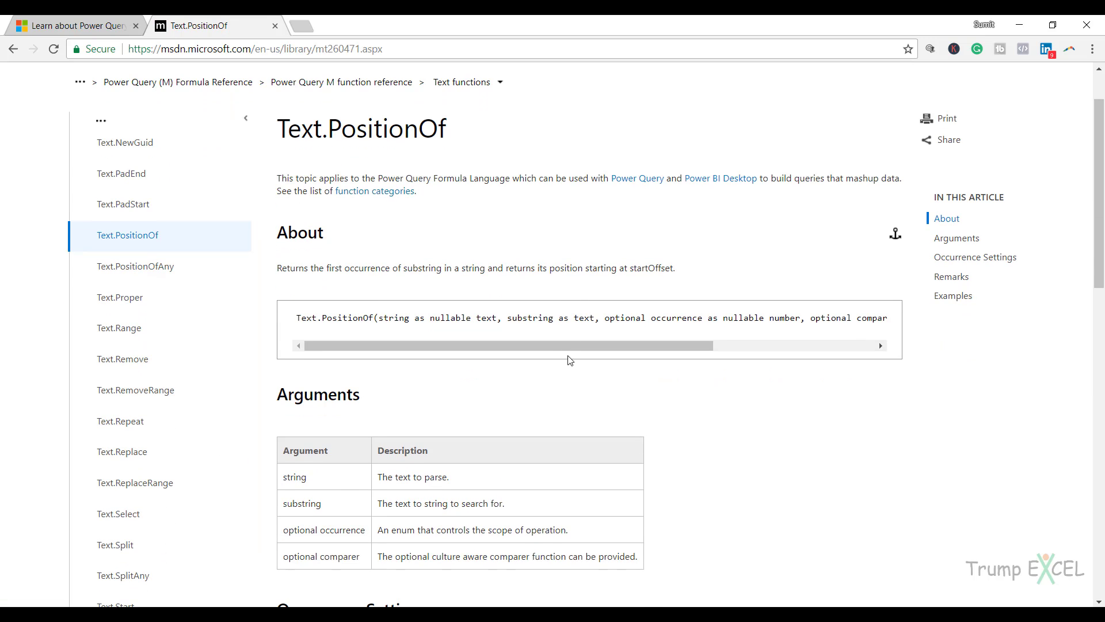
scroll(684, 395, "down", 6)
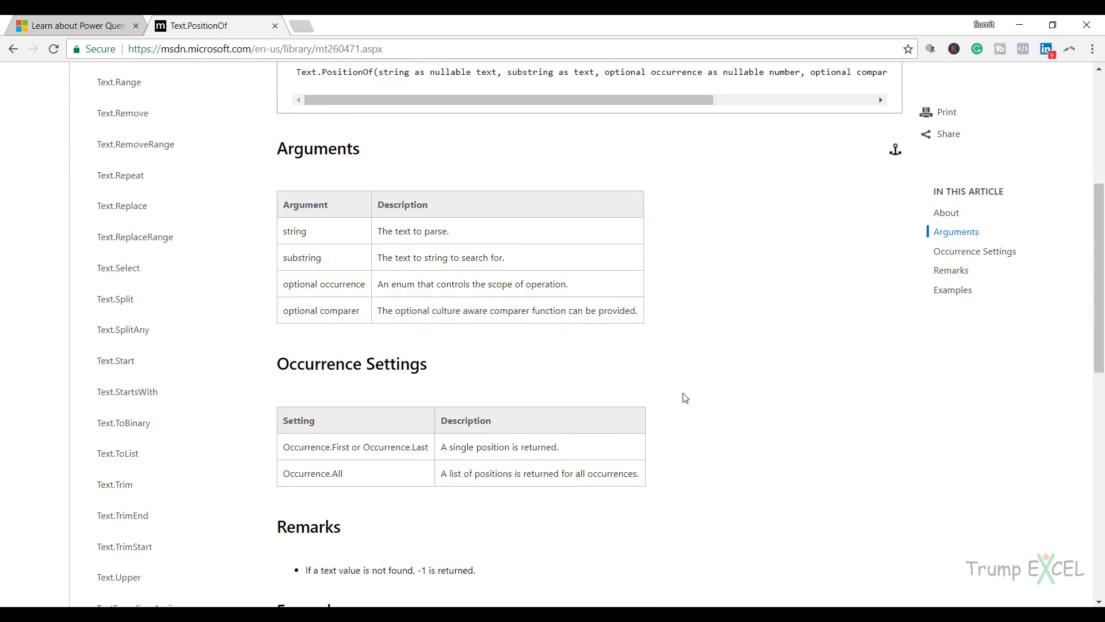
scroll(681, 392, "down", 4)
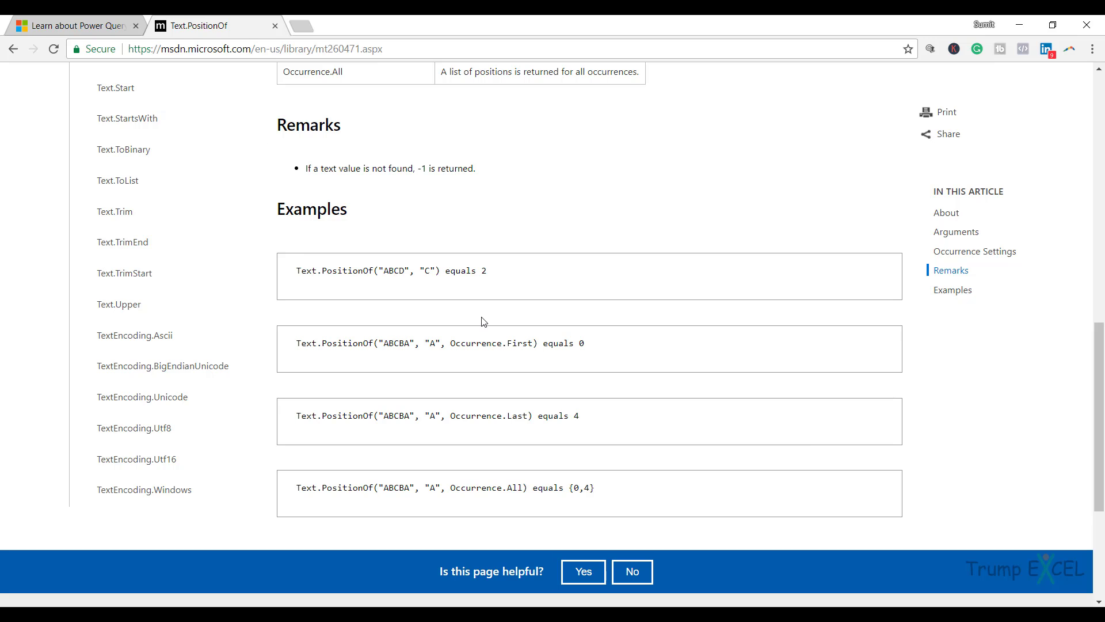
Copy the function name Text.PositionOf from the first example and switch back to the Data1 Query Editor
left_click(479, 614)
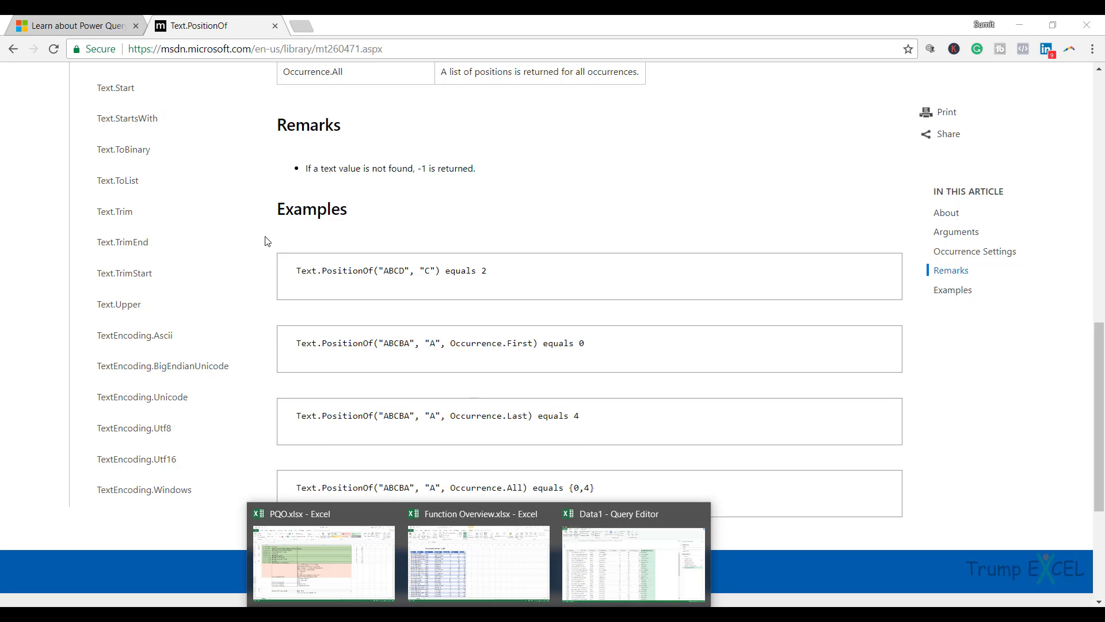
left_click(297, 270)
left_click_drag(297, 270, 379, 275)
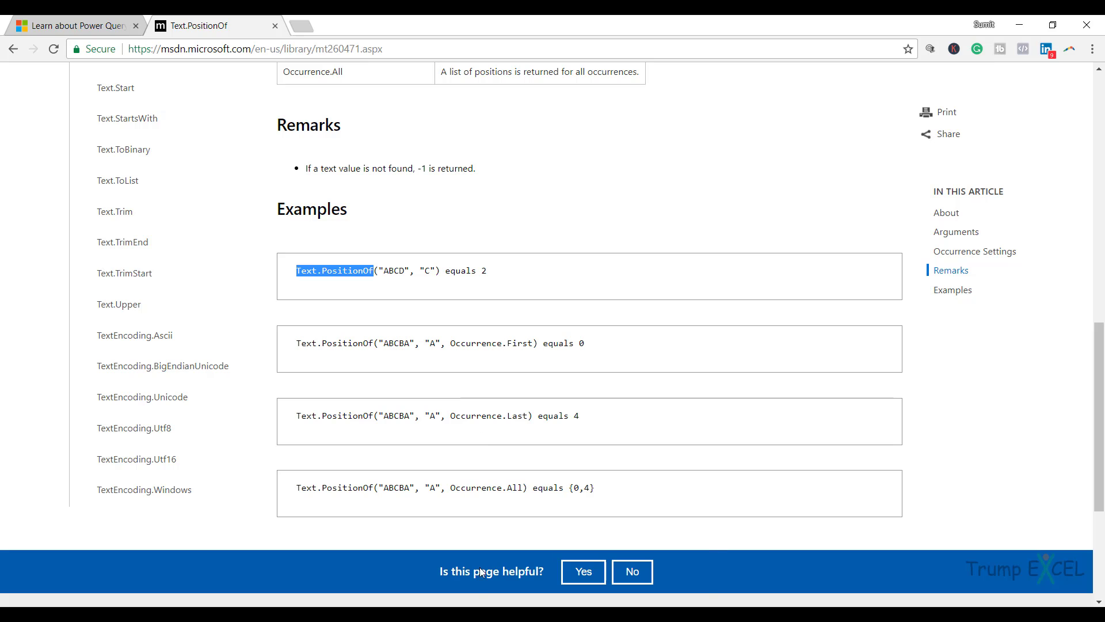
left_click(479, 615)
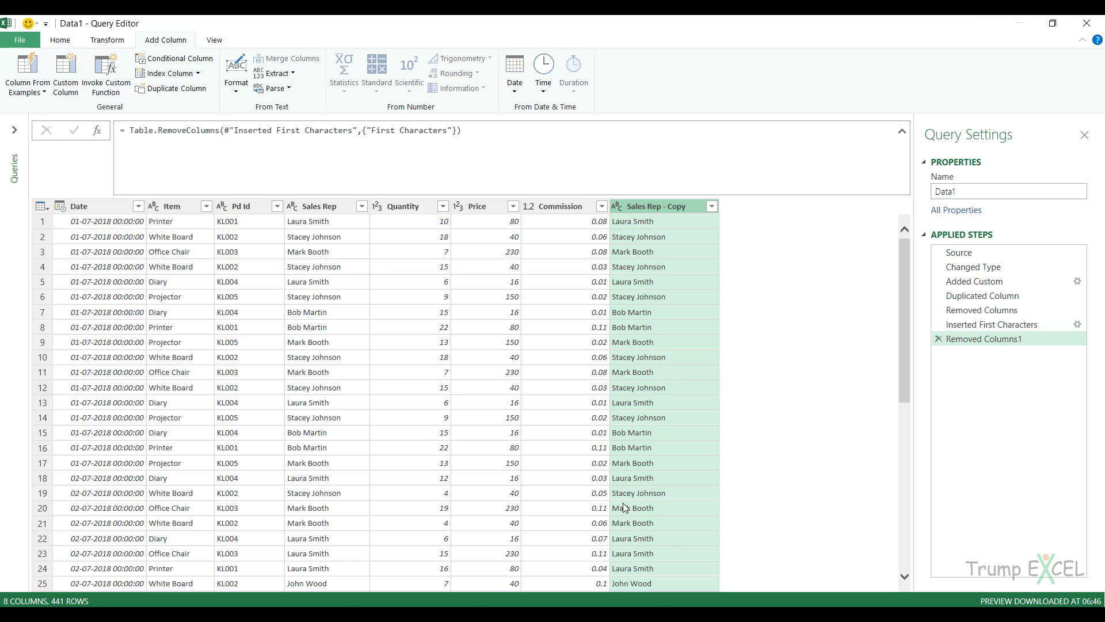
left_click(634, 565)
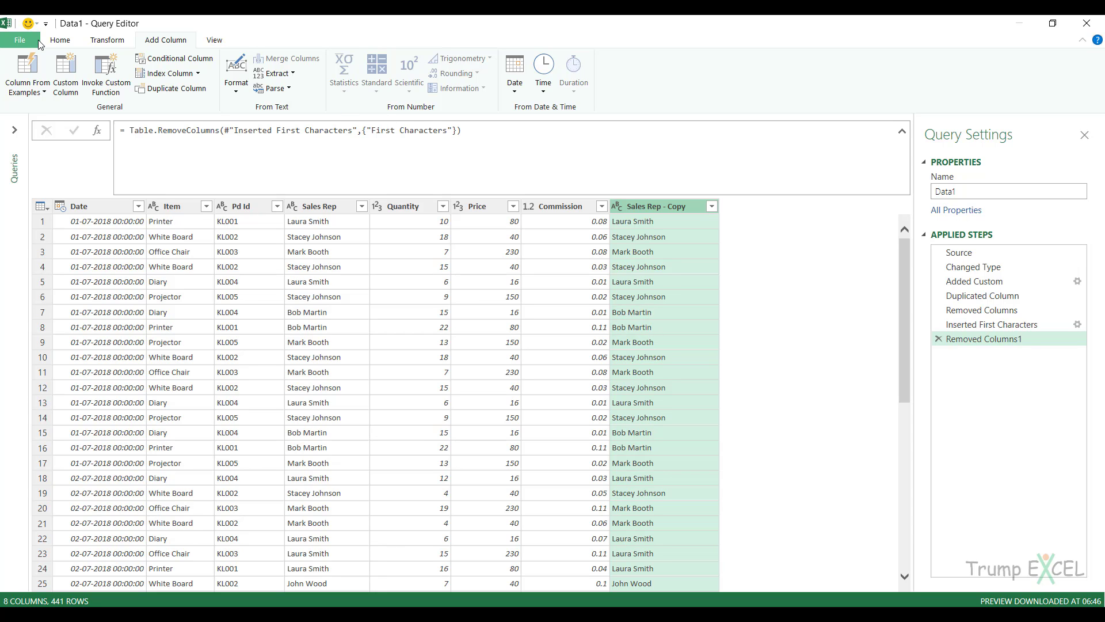
Add a custom column named FindText with the formula Text.PositionOf([Sales Rep],"u")
left_click(66, 72)
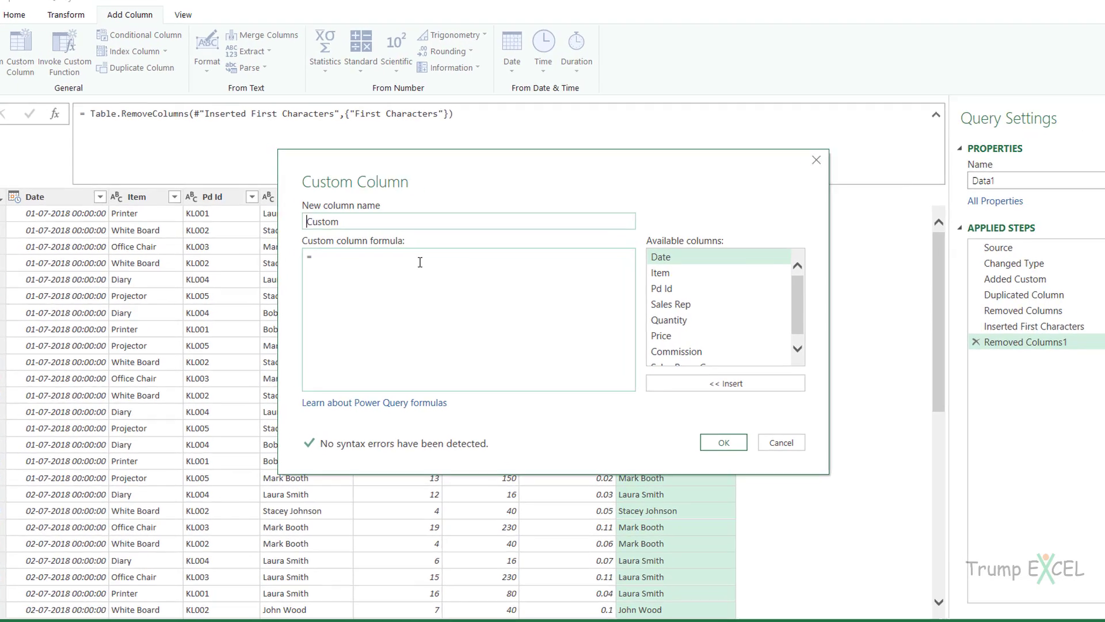
double_click(294, 186)
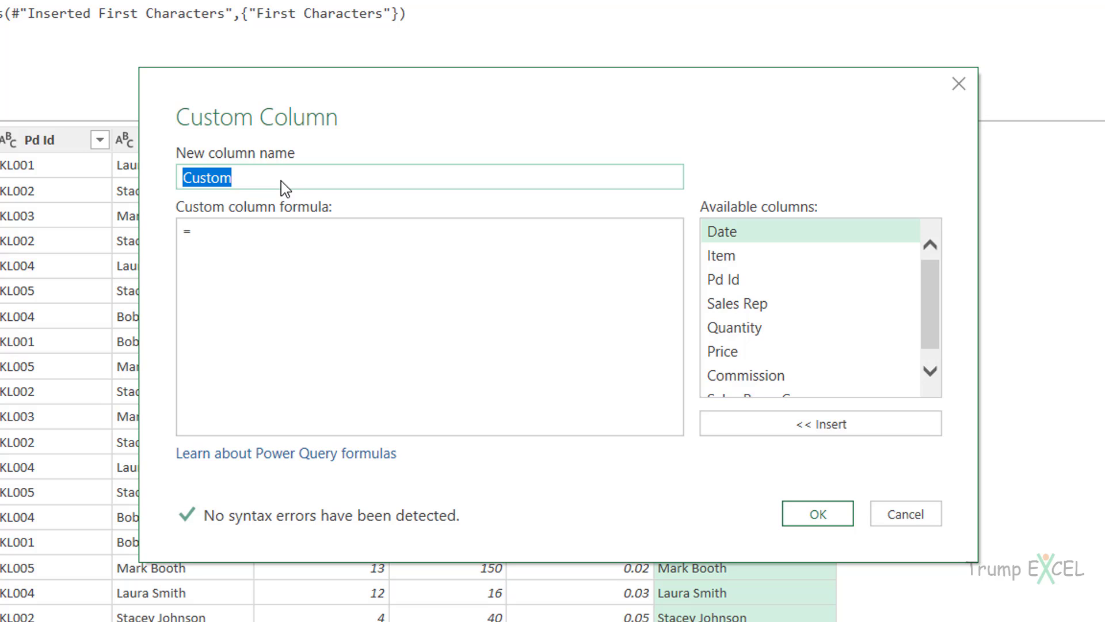
type("FindText")
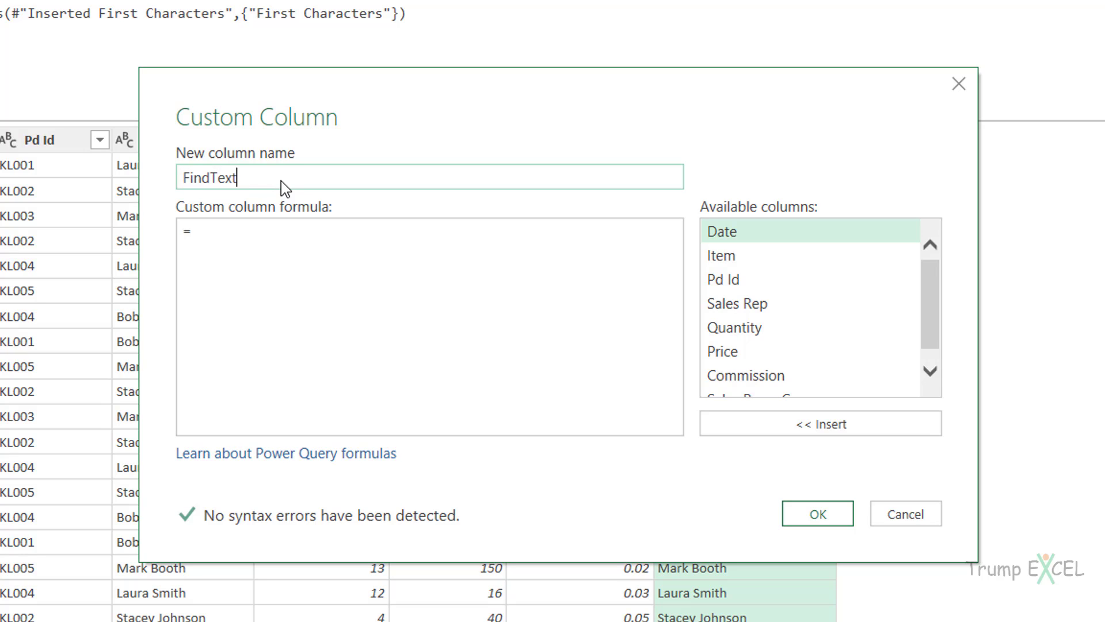
left_click(274, 239)
type("Text.PositionOf")
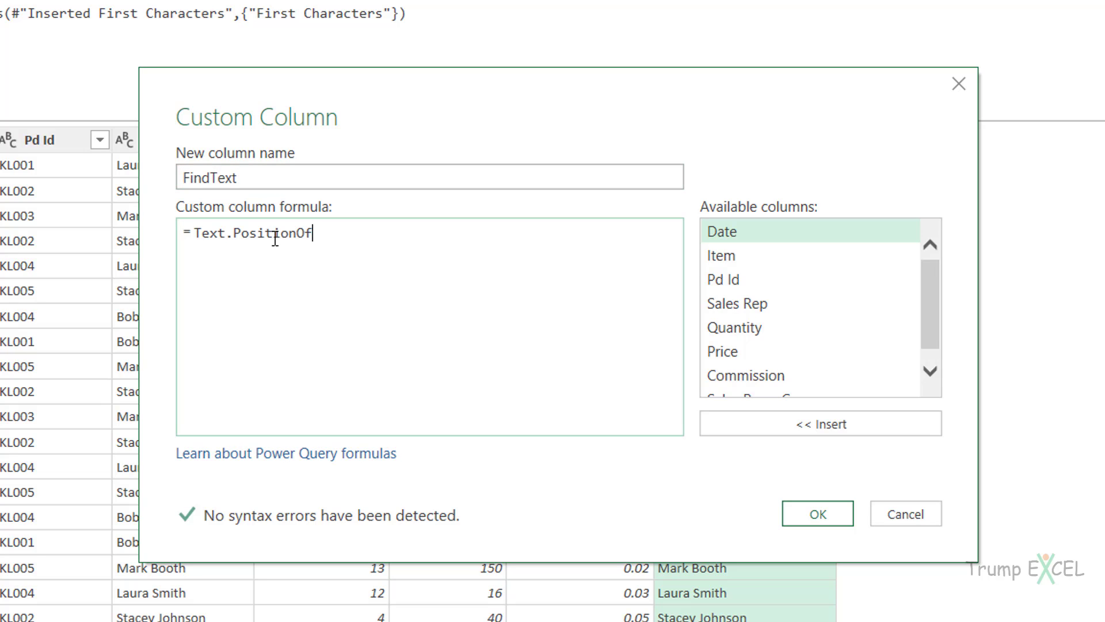
type("(")
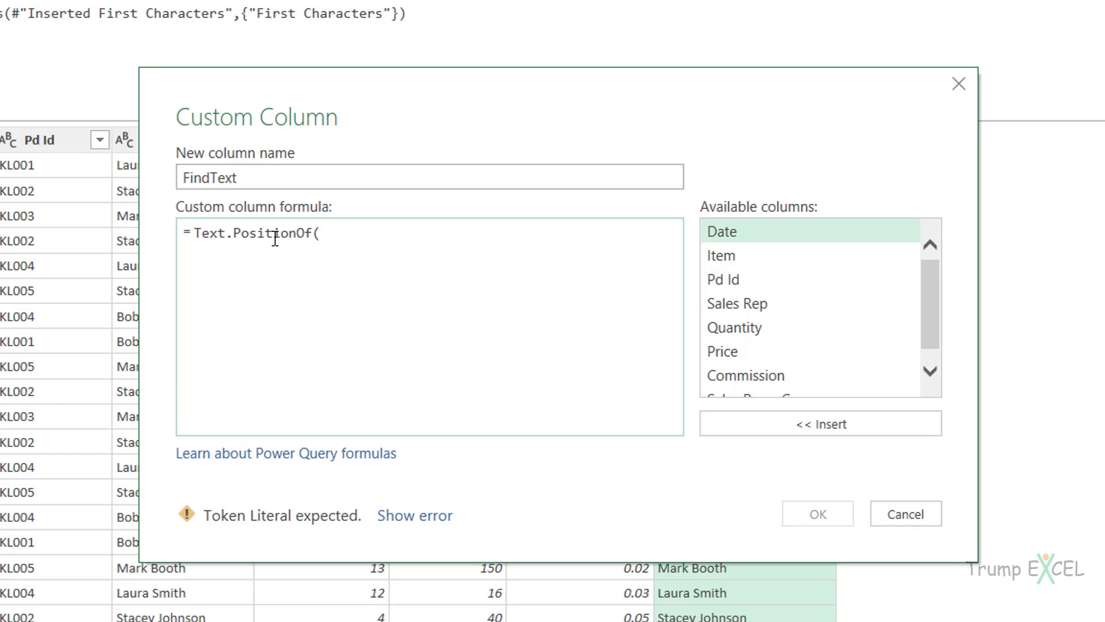
double_click(794, 305)
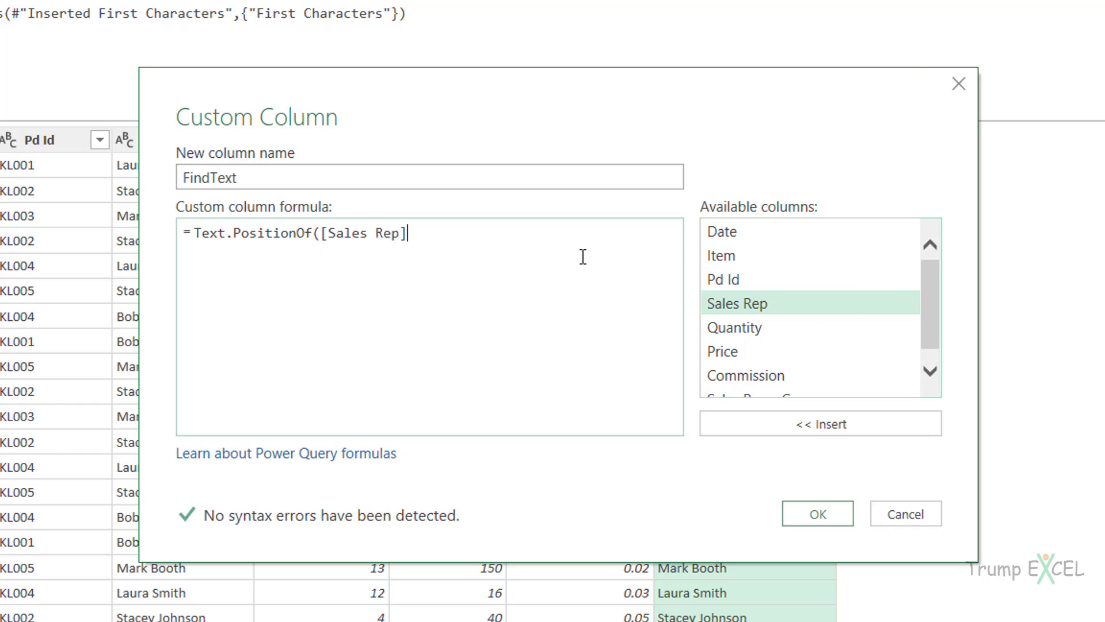
type(",\"u\"")
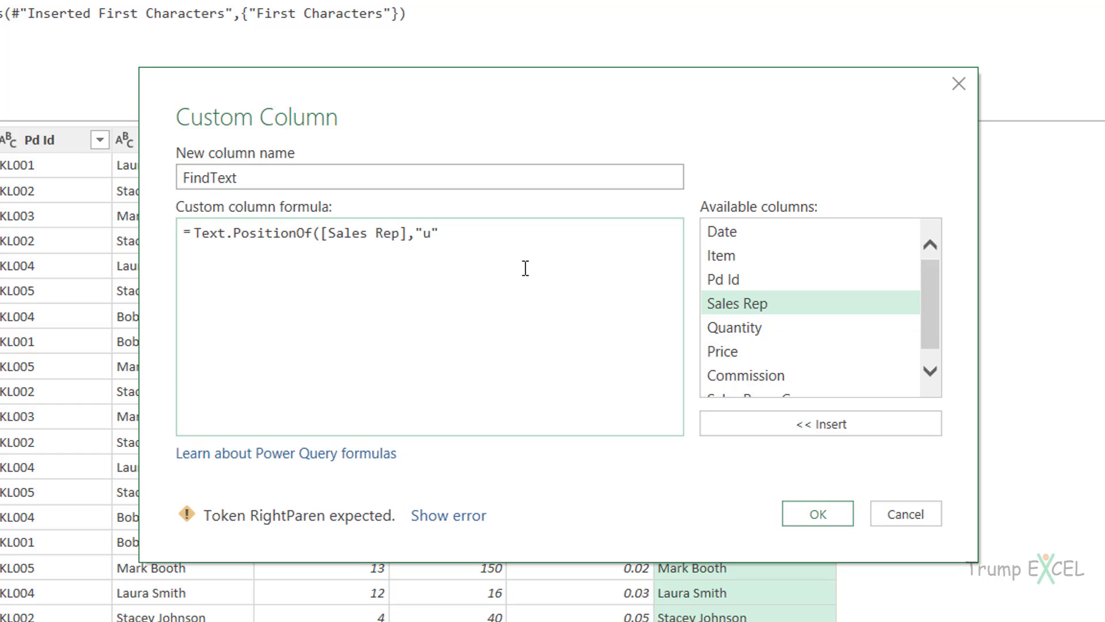
type(")")
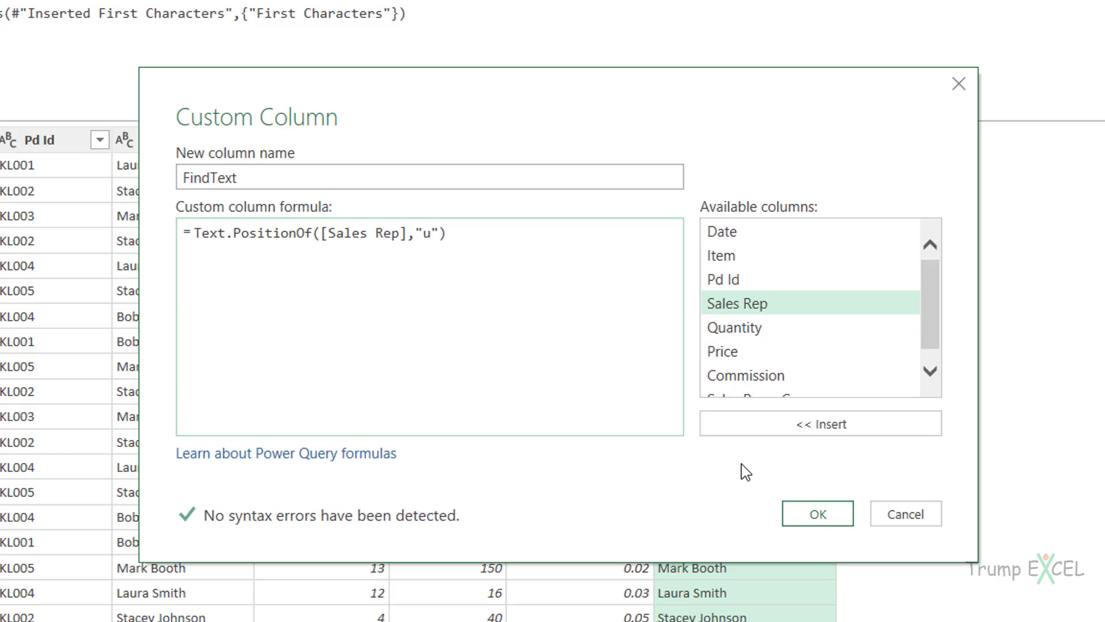
left_click(818, 513)
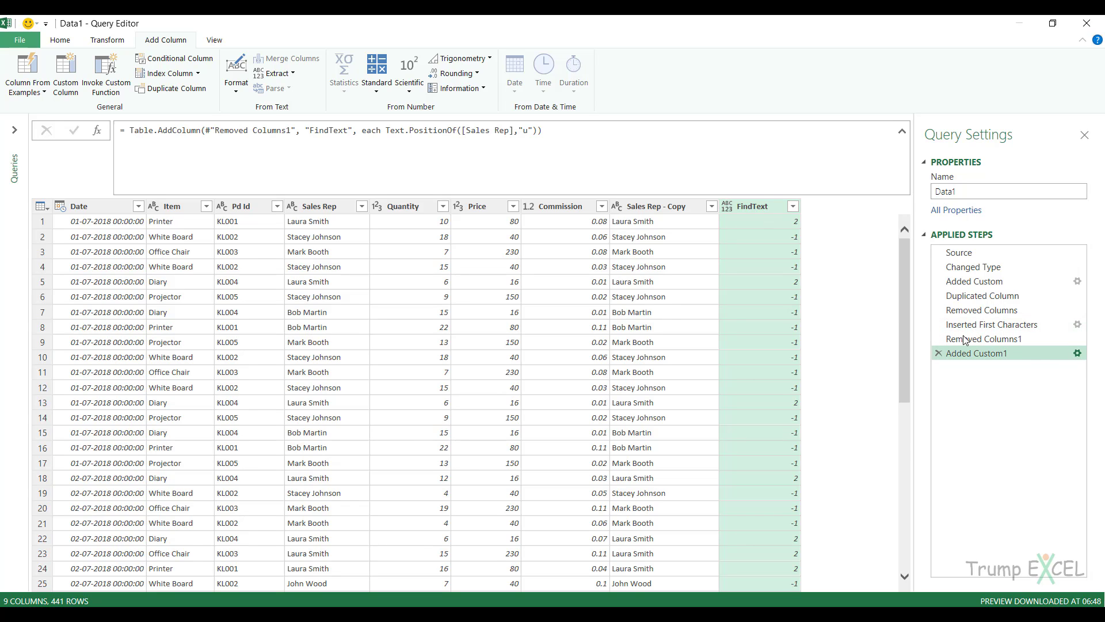
Edit the FindText custom column so its formula is Text.PositionOf([Sales Rep],"u")+1
left_click(1078, 353)
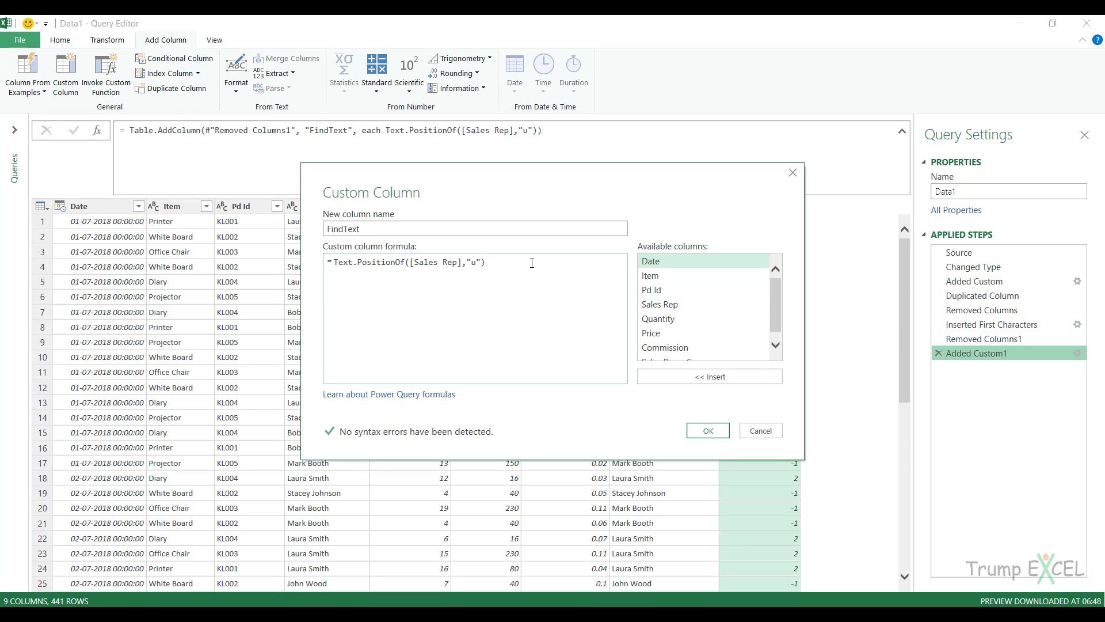
type("+1")
left_click(708, 431)
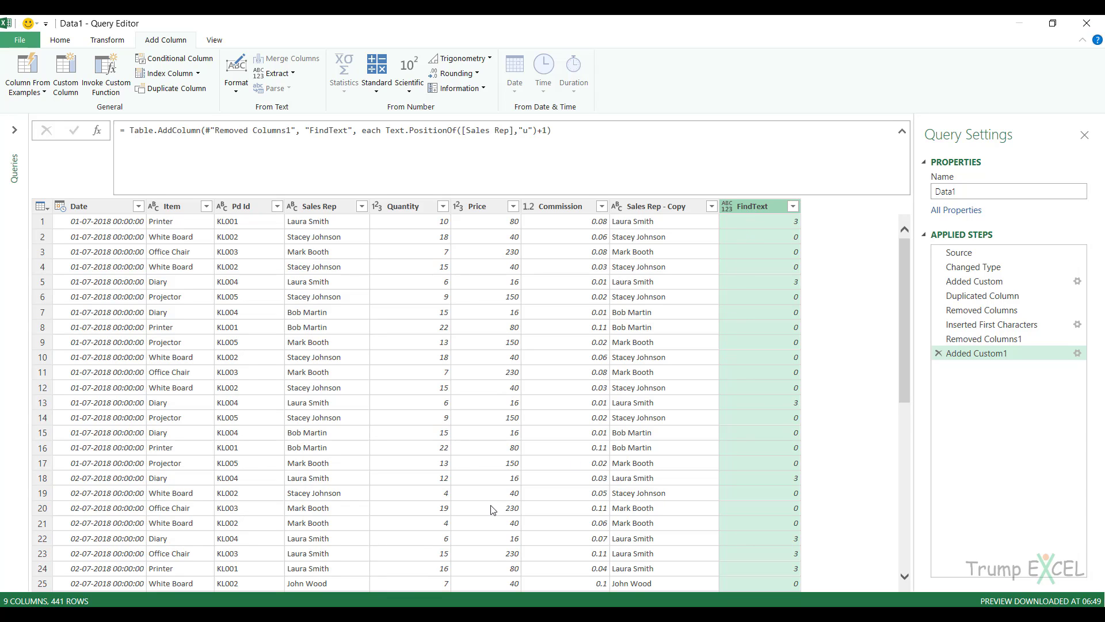
Revisit the beginning of the Text.PositionOf reference page in the browser and return to the Query Editor
left_click(391, 614)
scroll(473, 419, "up", 14)
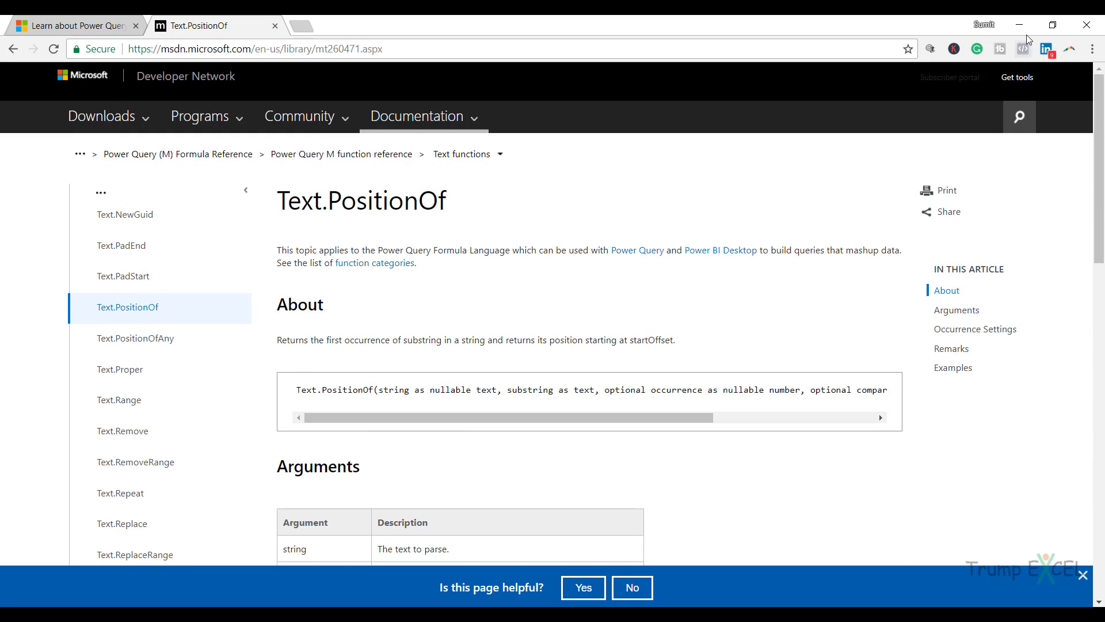
key("alt+Tab")
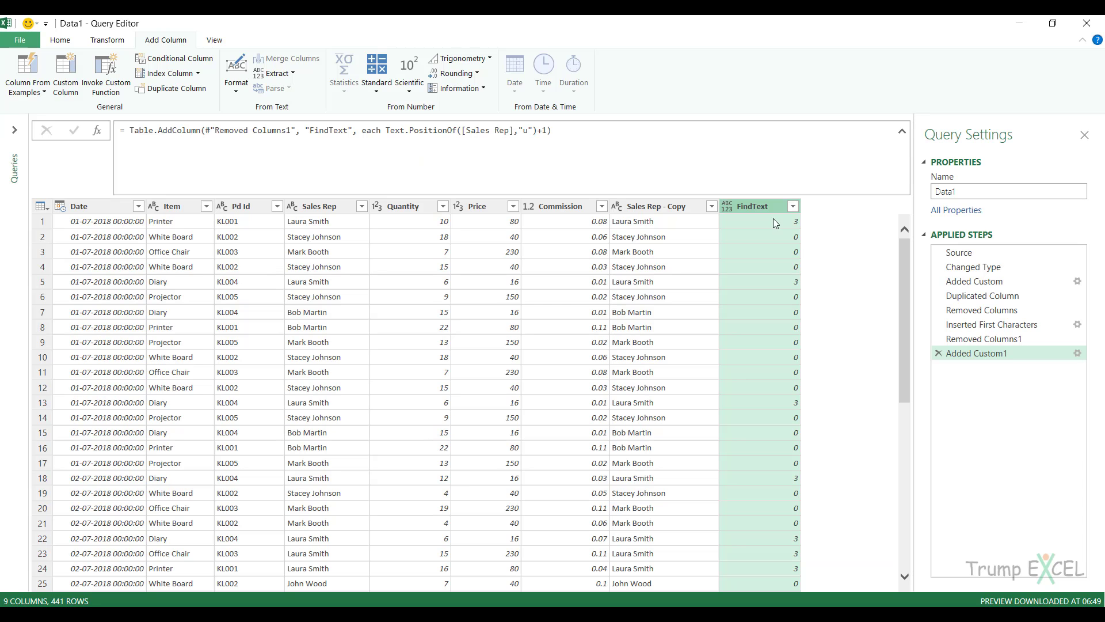